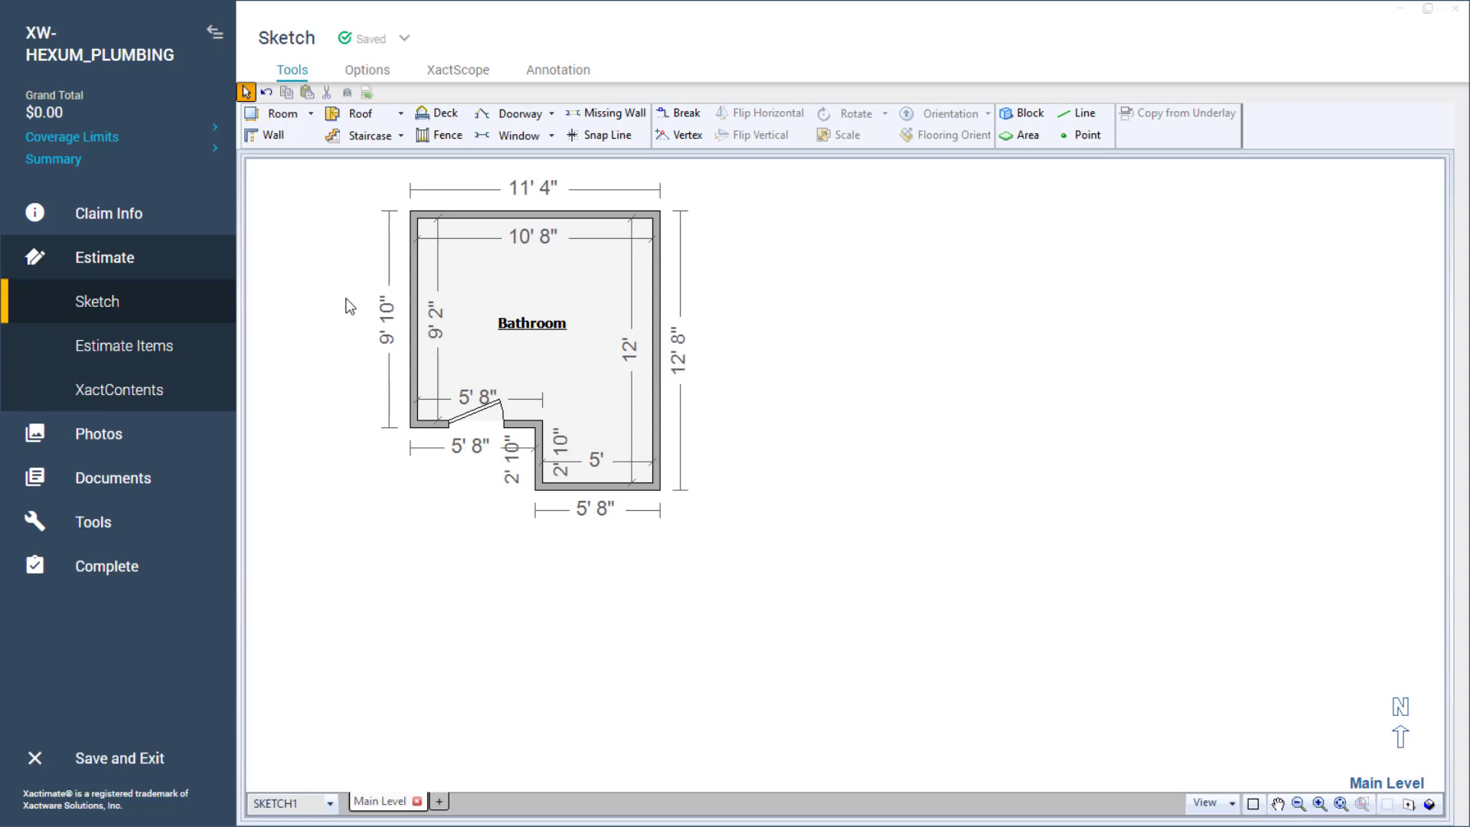
Show the price-list Search panel and the empty Items grid beside the Bathroom plan
{"action": "left_click", "coordinate": [367, 76]}
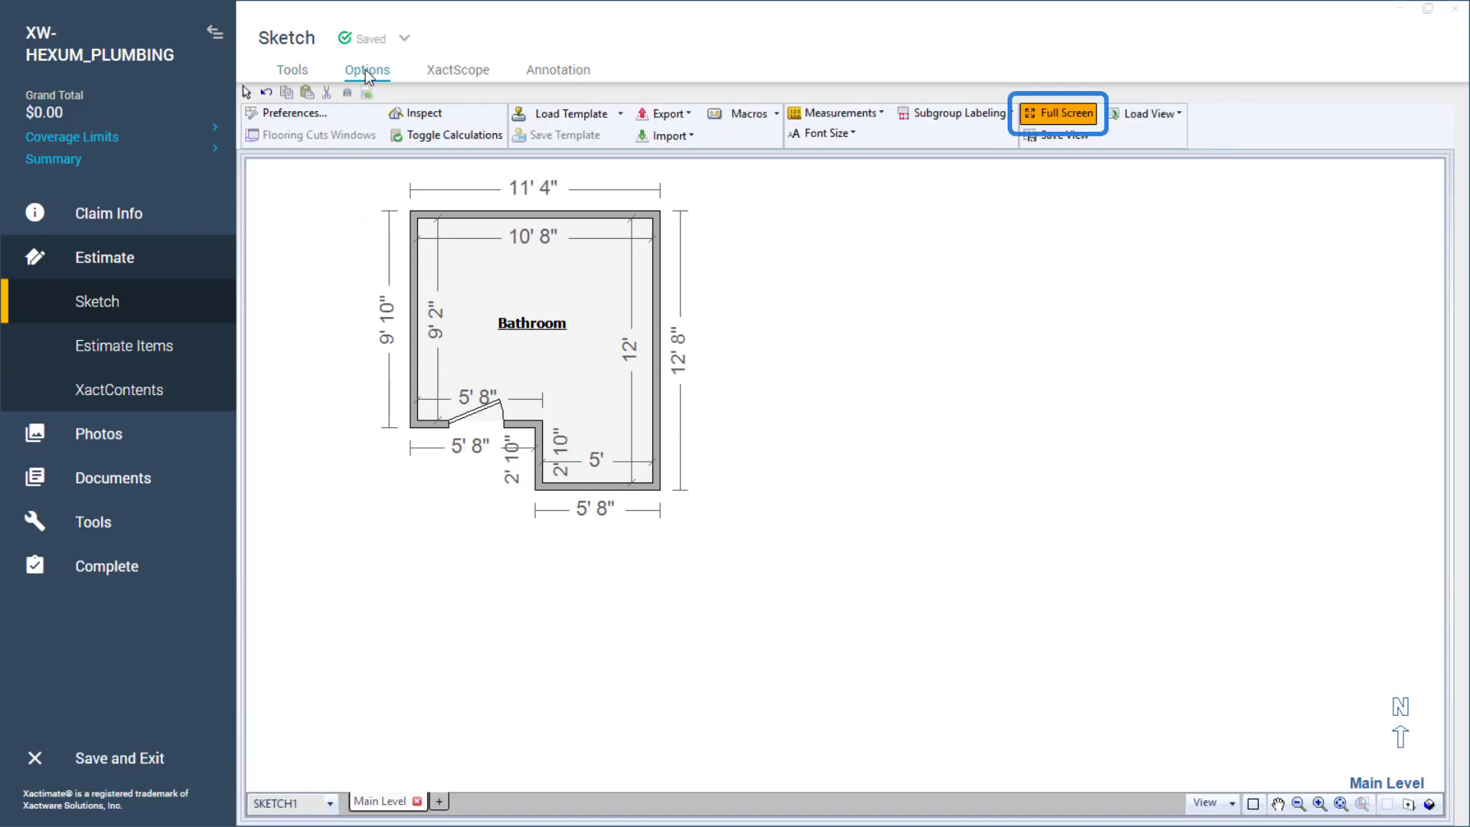
{"action": "left_click", "coordinate": [298, 73]}
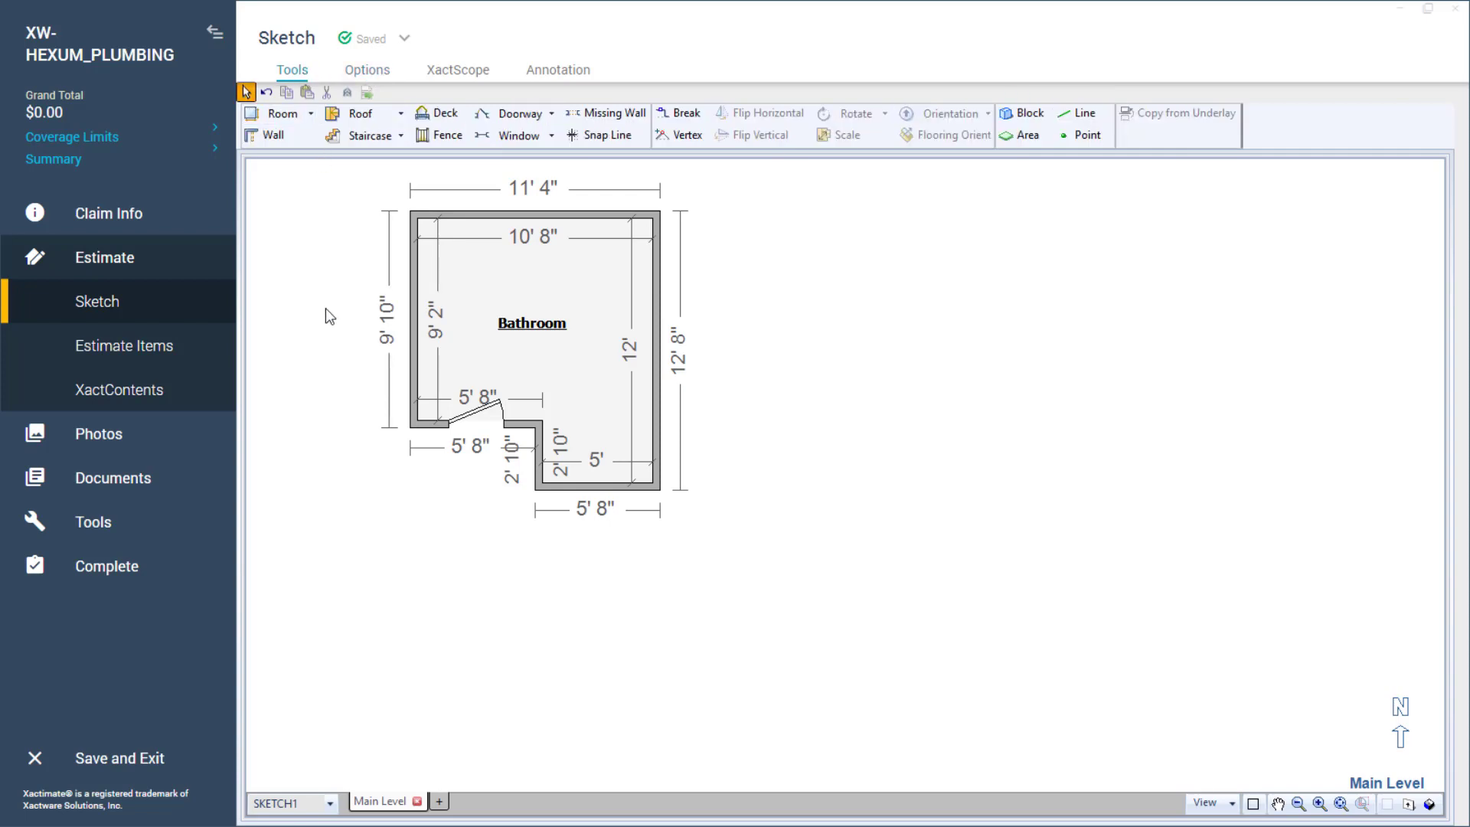
{"action": "key", "text": "shift+Return"}
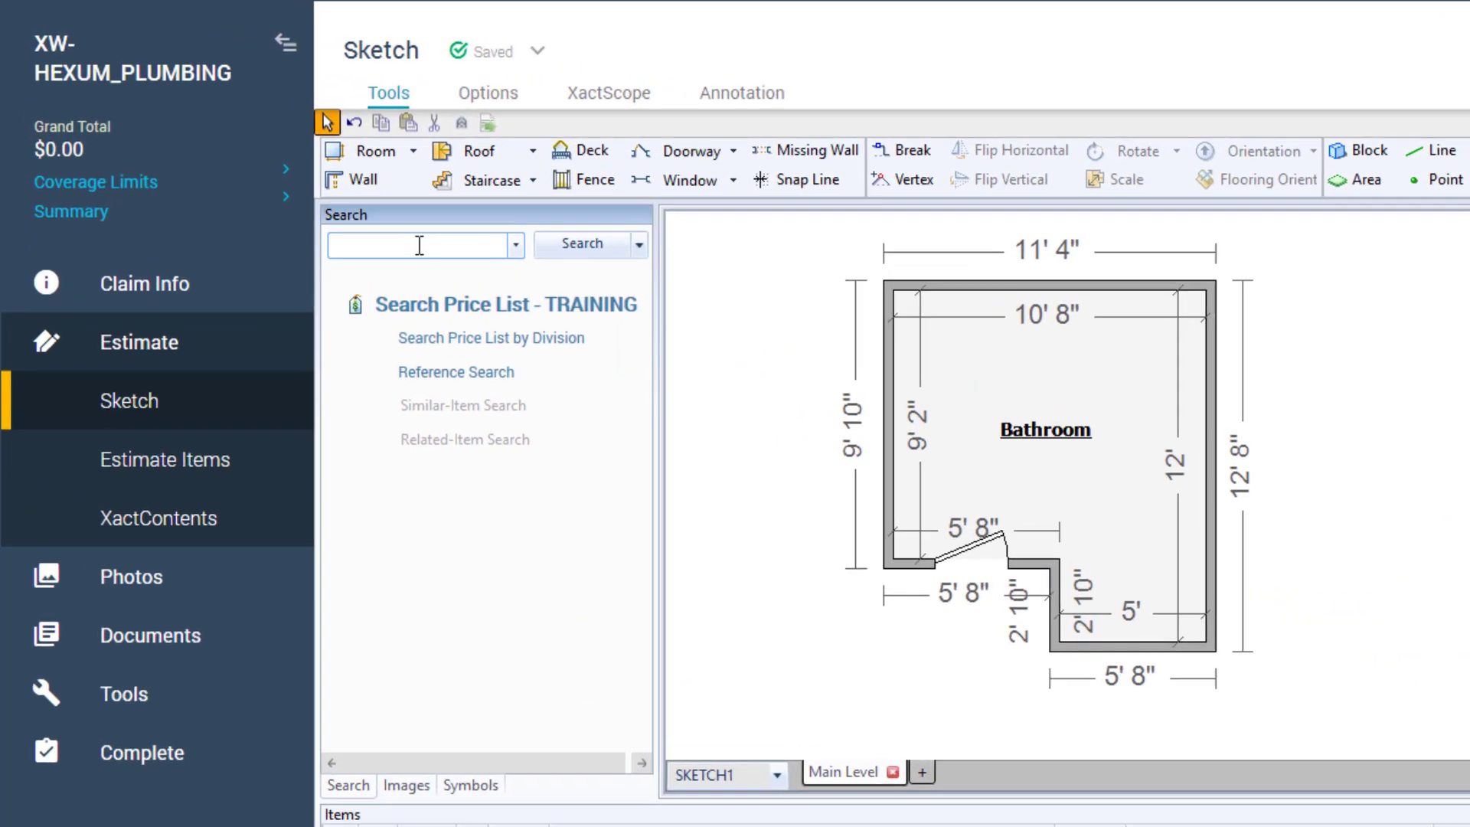
Search the price list for 'Toilet' and pick PLMTLT Toilet ($308.28)
{"action": "left_click", "coordinate": [419, 245]}
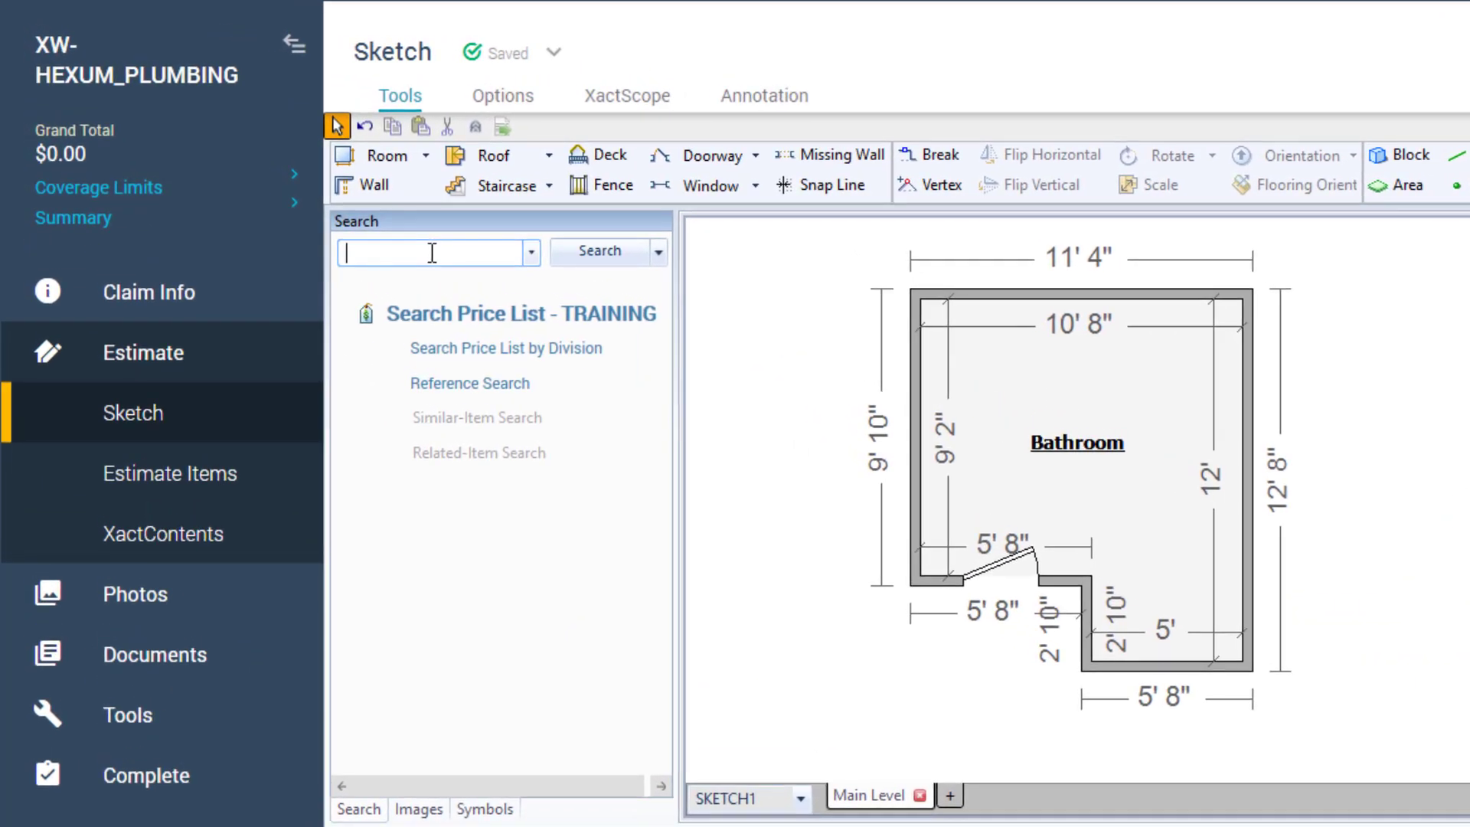
{"action": "type", "text": "Toilet"}
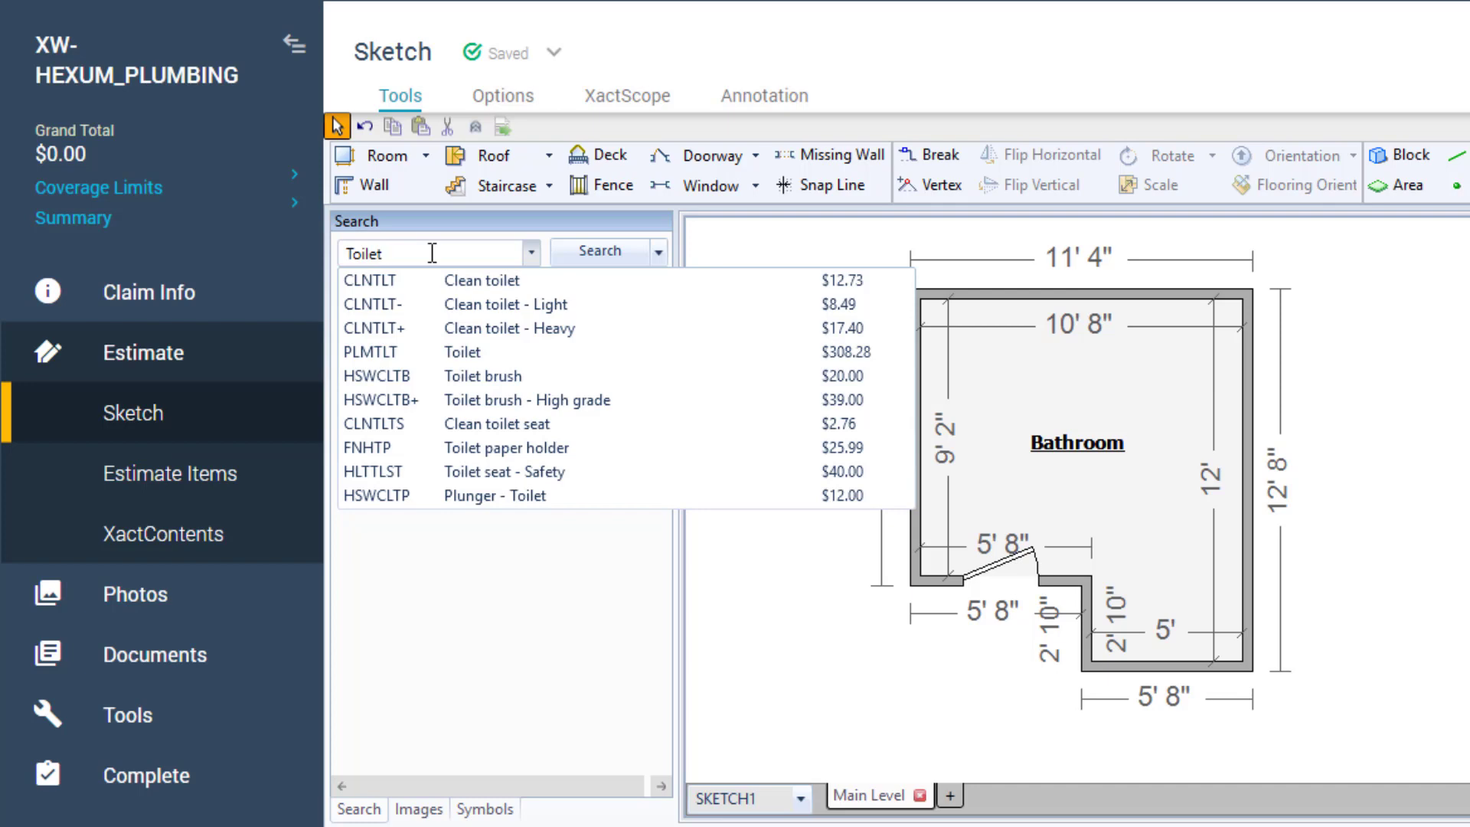
{"action": "left_click", "coordinate": [492, 343]}
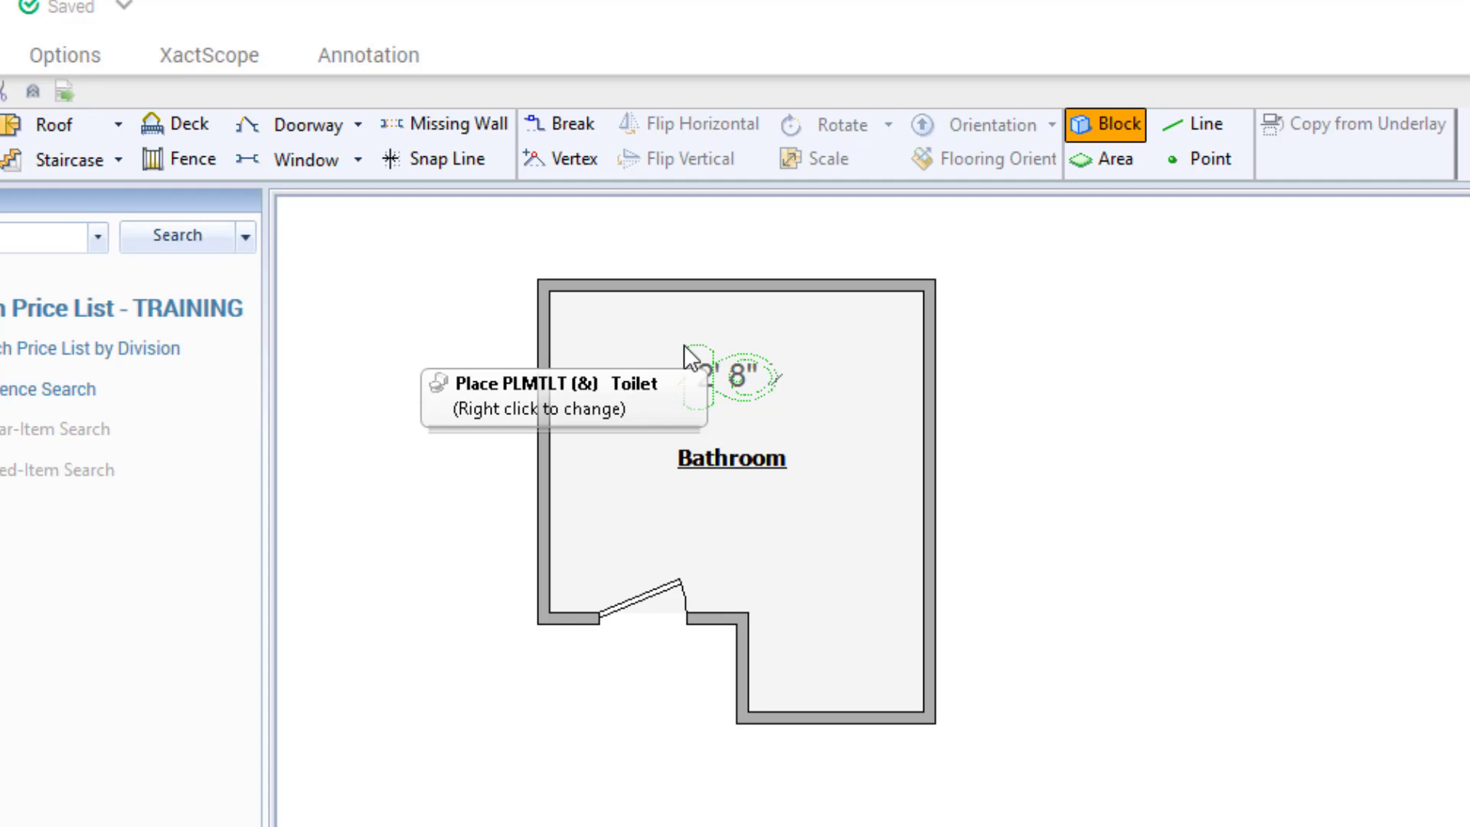
Rotate the toilet and place it on the Bathroom's top wall, adding PLMTLT for $308.28
{"action": "key", "text": "Tab"}
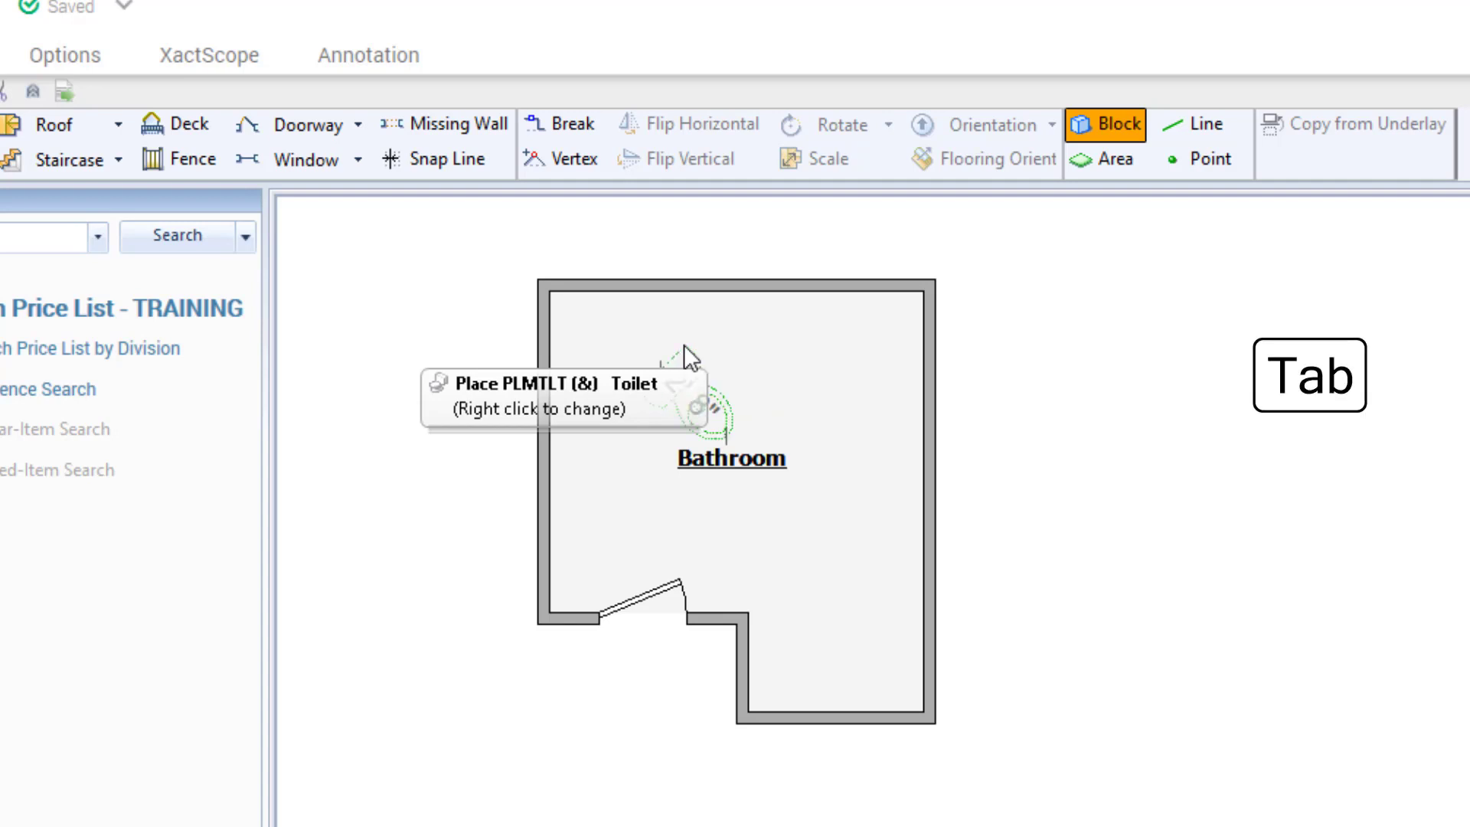
{"action": "key", "text": "shift+Tab"}
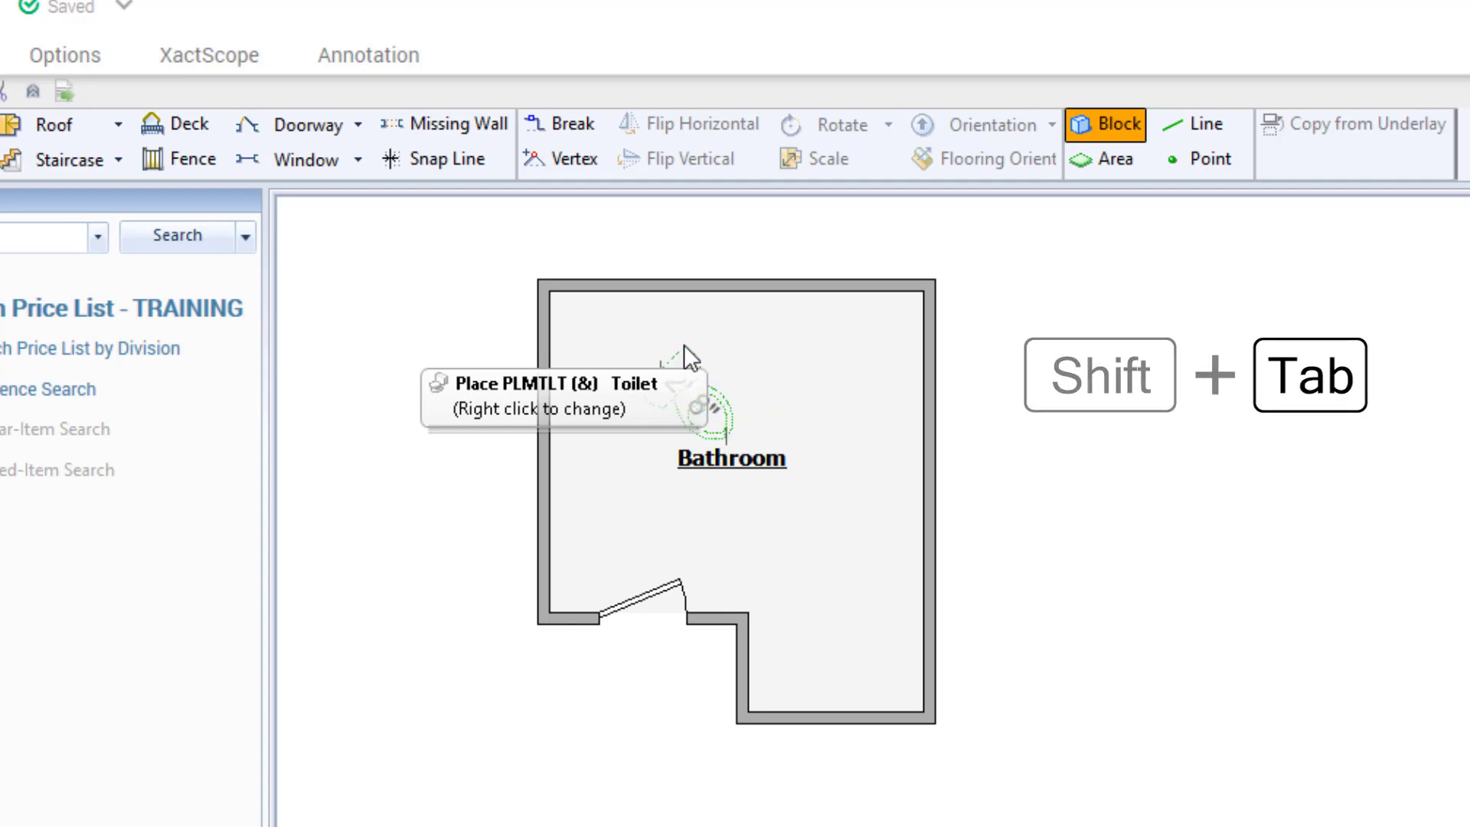
{"action": "key", "text": "shift+Tab"}
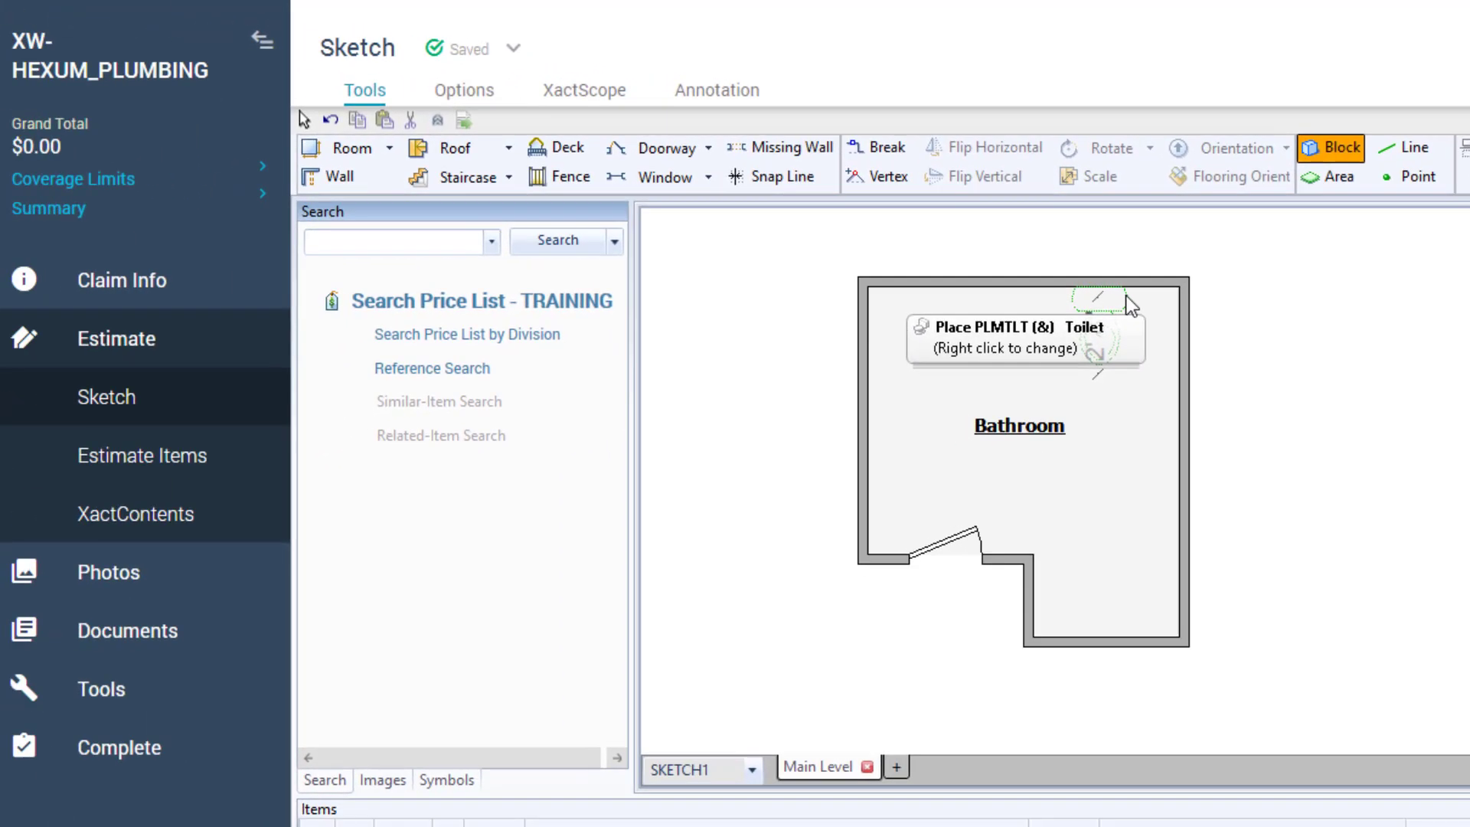
{"action": "left_click", "coordinate": [870, 312]}
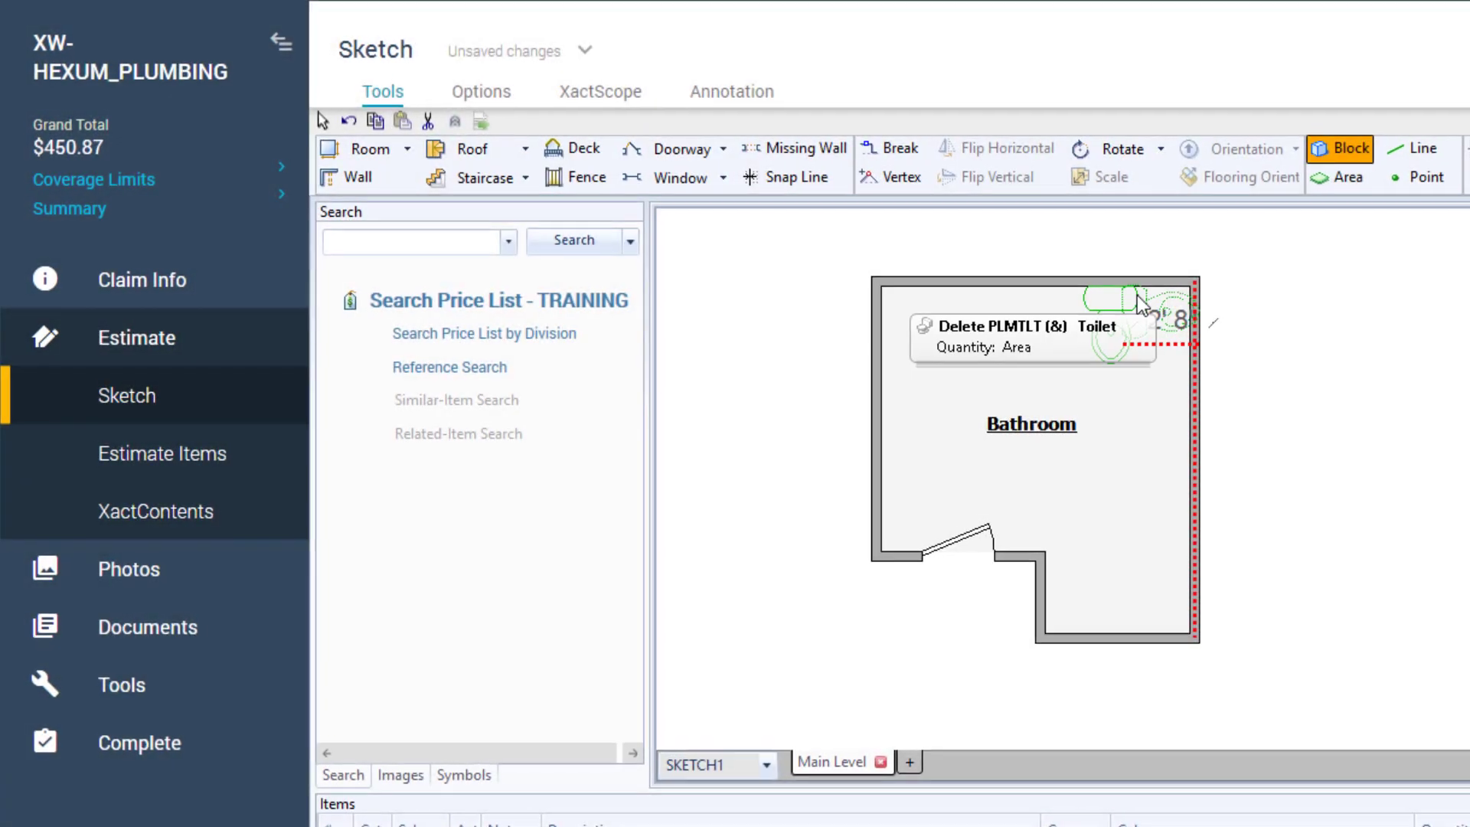
{"action": "left_click", "coordinate": [1137, 298]}
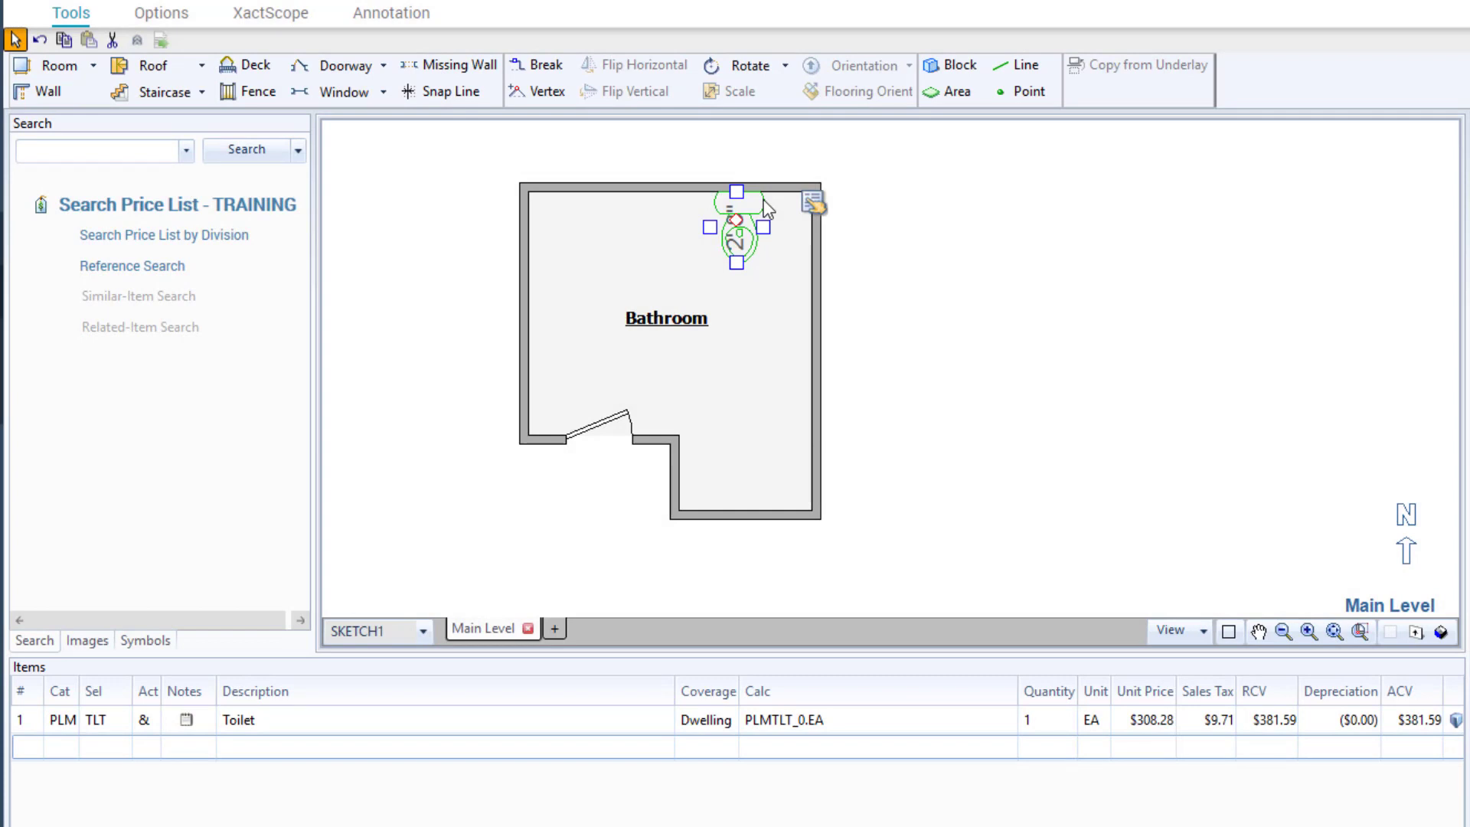
{"action": "key", "text": "F4"}
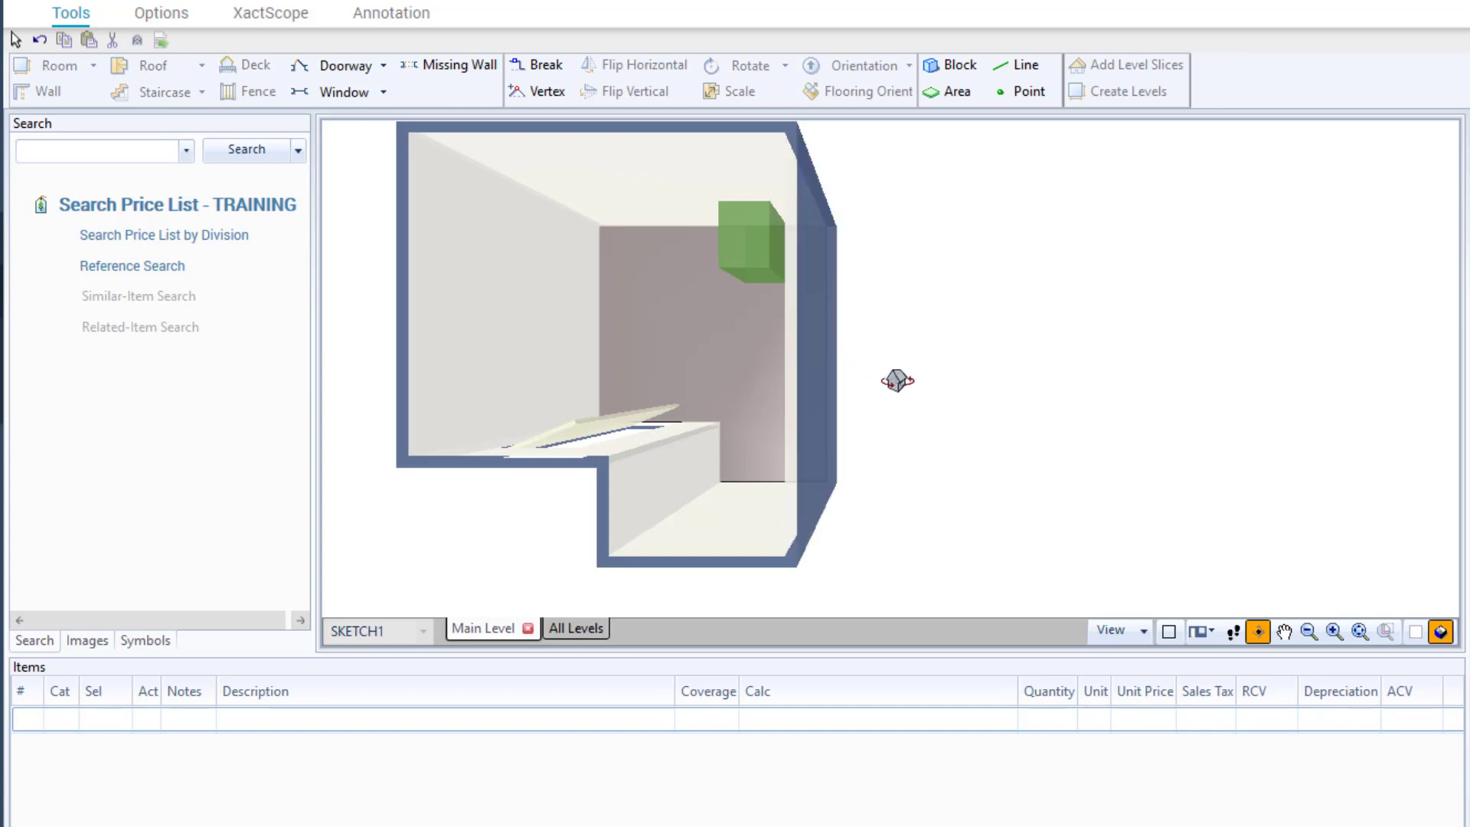
{"action": "left_click_drag", "start_coordinate": [892, 380], "coordinate": [1081, 200]}
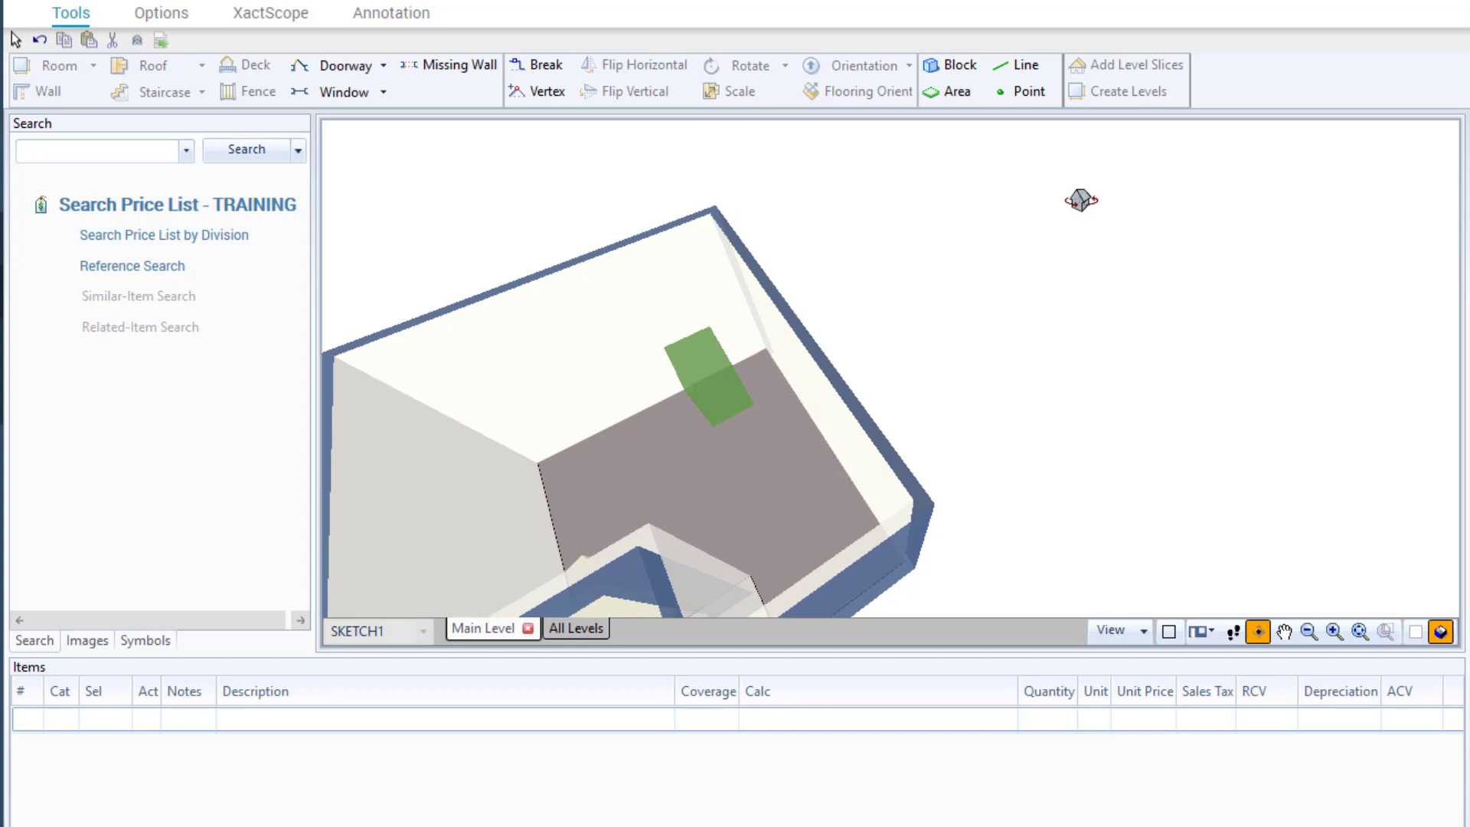
{"action": "left_click_drag", "start_coordinate": [1080, 200], "coordinate": [940, 291]}
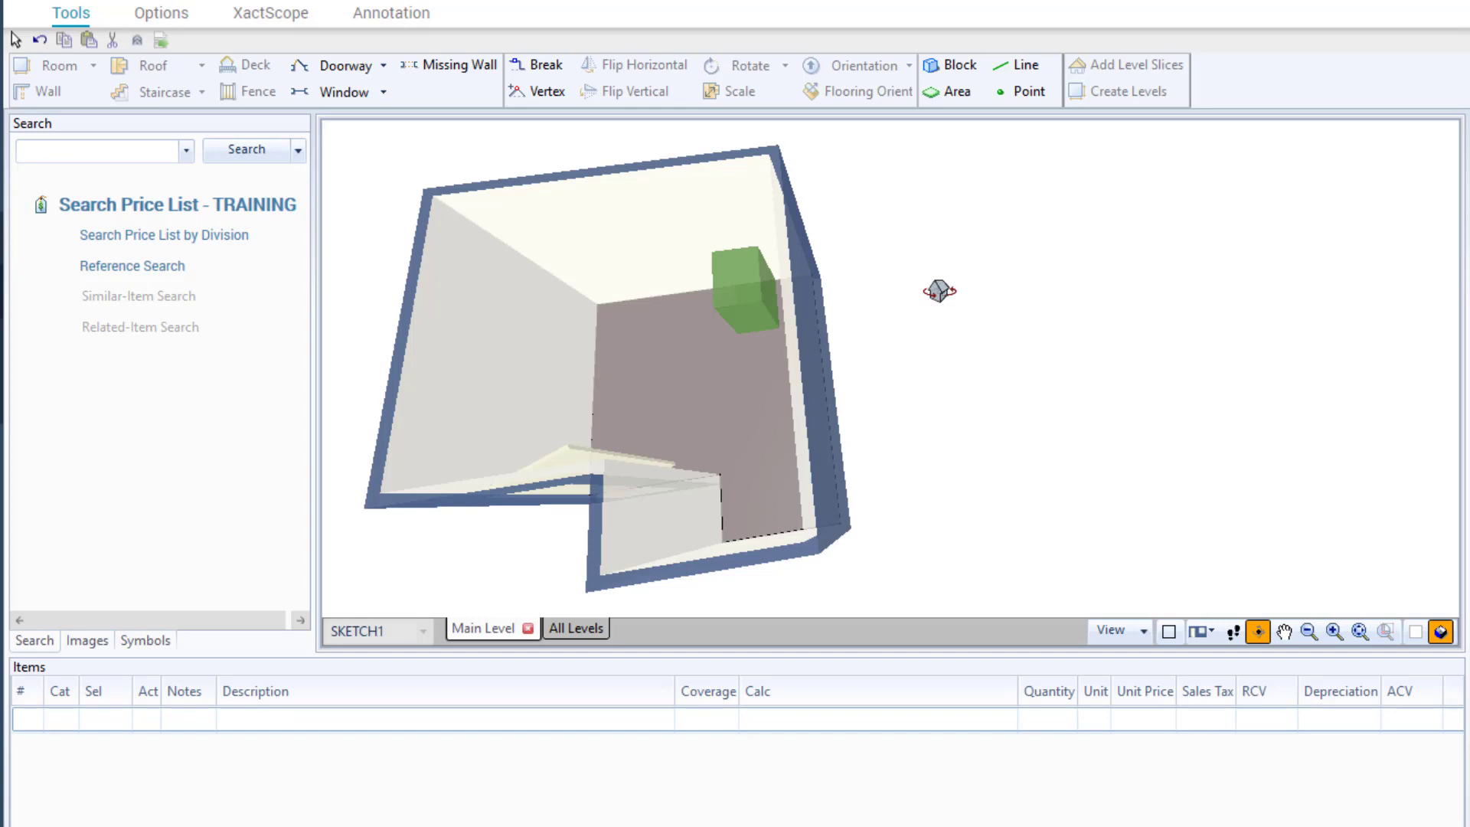
{"action": "key", "text": "1"}
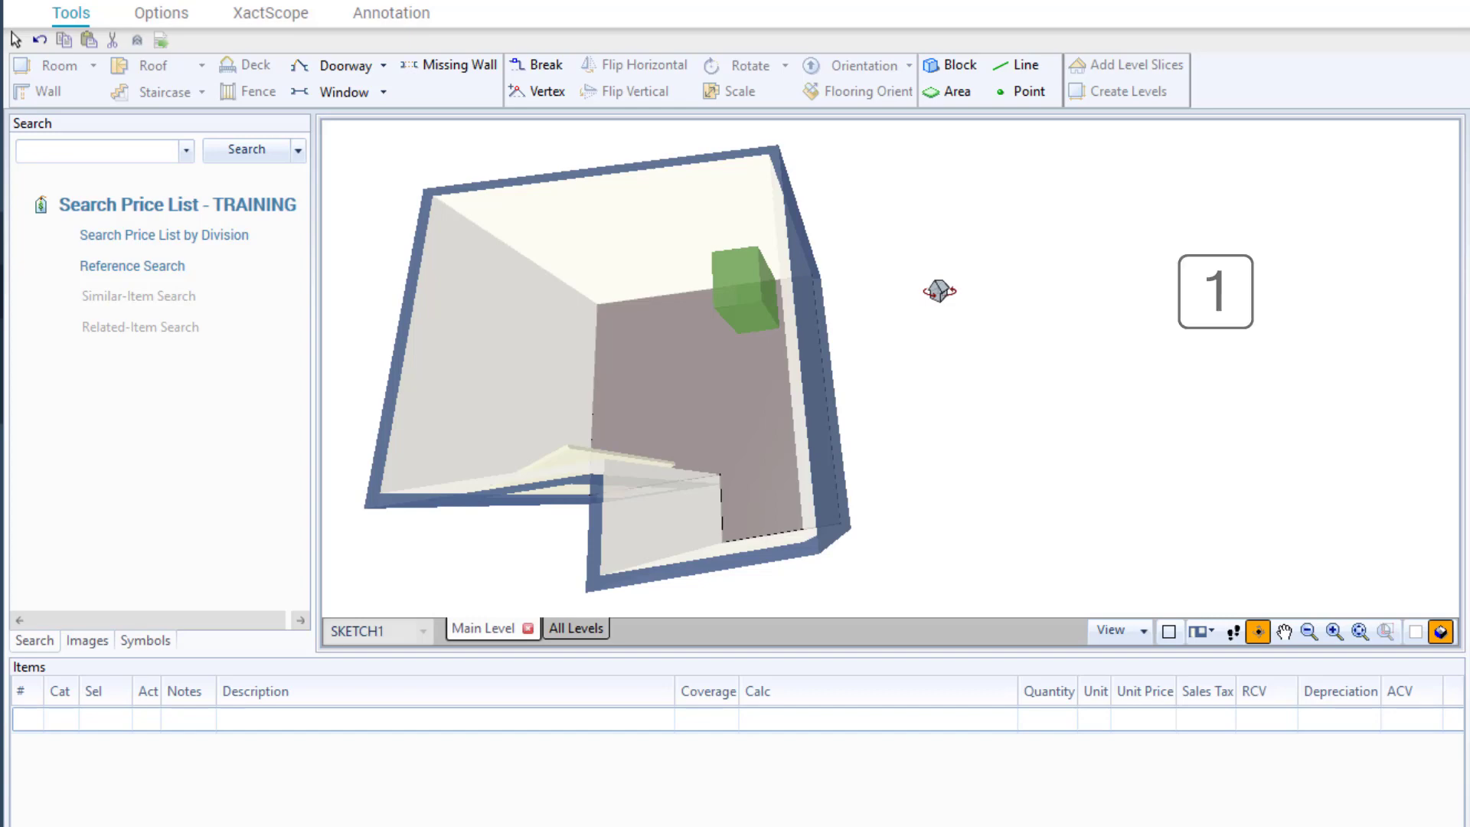
{"action": "key", "text": "Escape"}
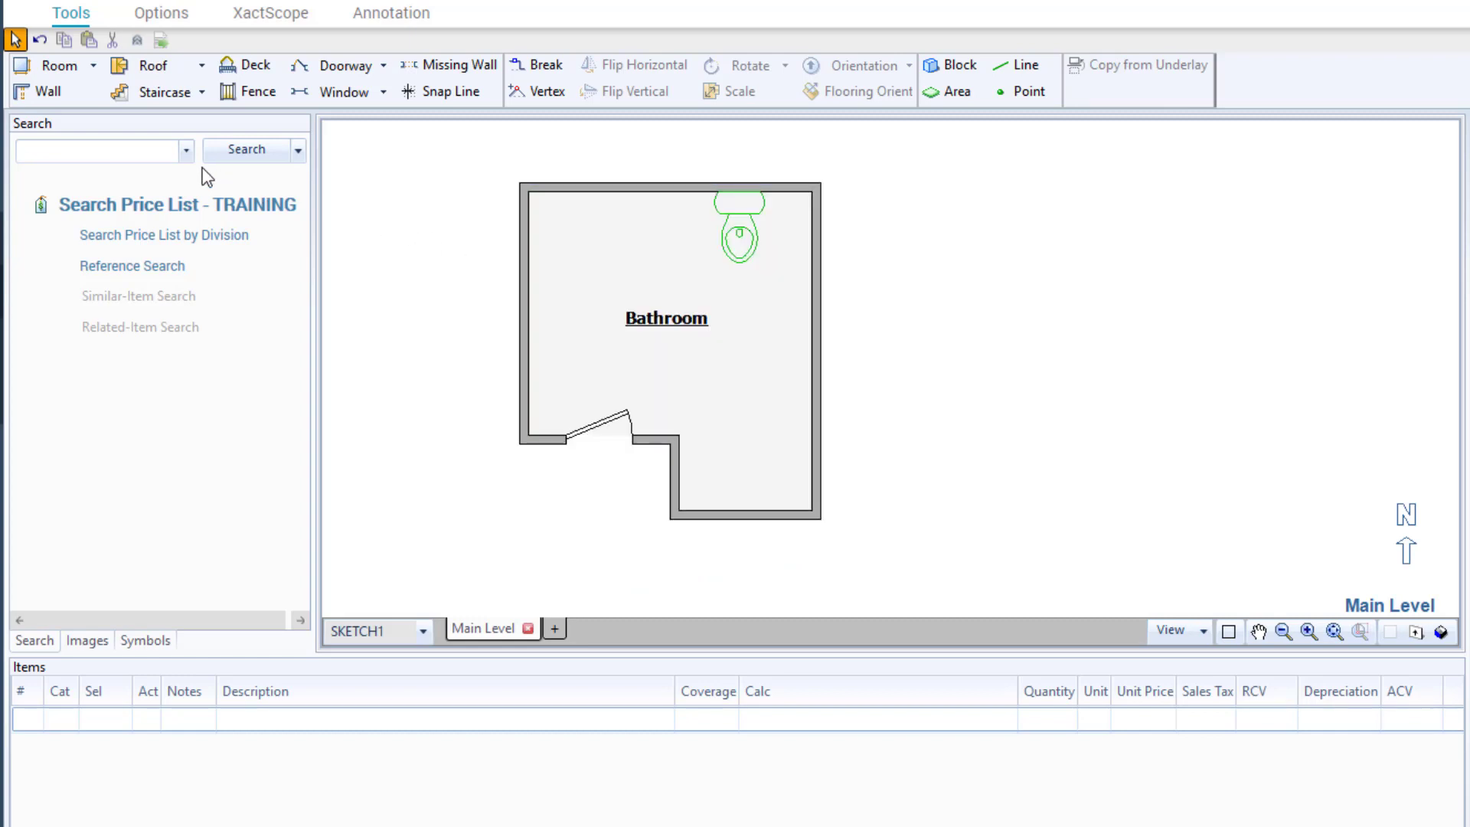
Place the 'Fiberglass tub' PLMTUB/S tub & shower in the lower alcove, then search 'sink'
{"action": "left_click", "coordinate": [142, 151]}
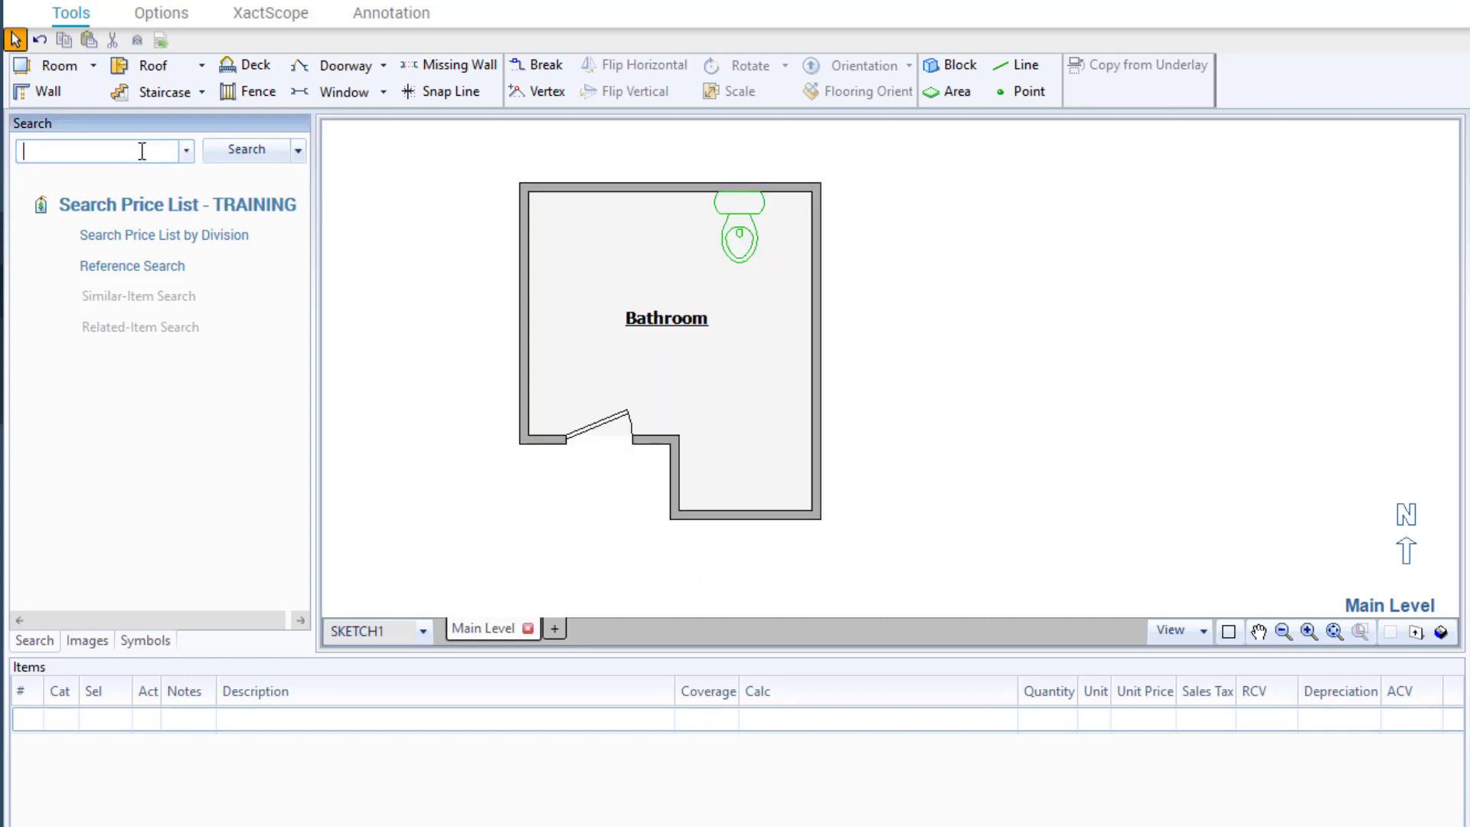
{"action": "type", "text": "Fiberg"}
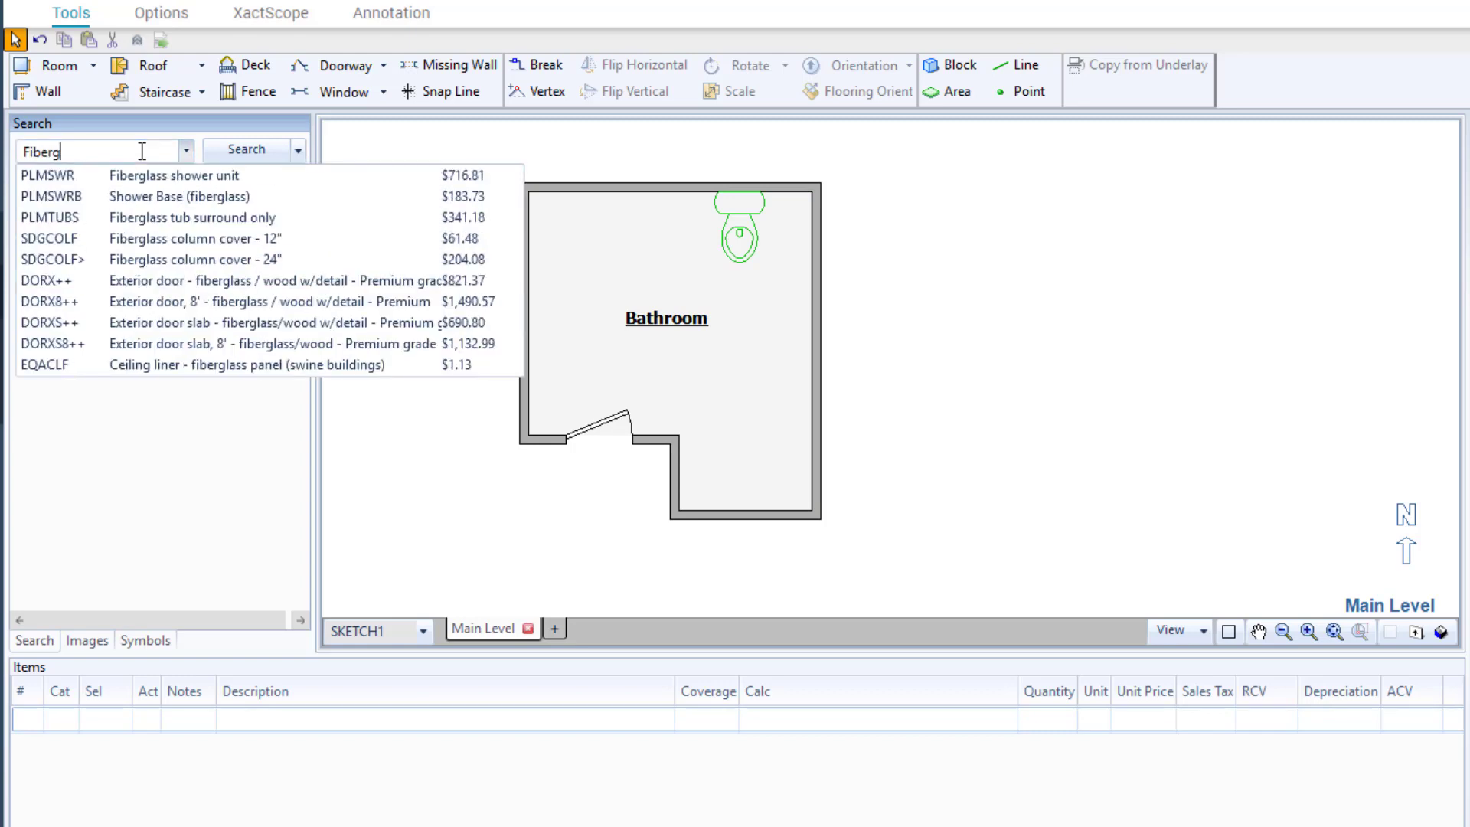
{"action": "type", "text": "lass tub"}
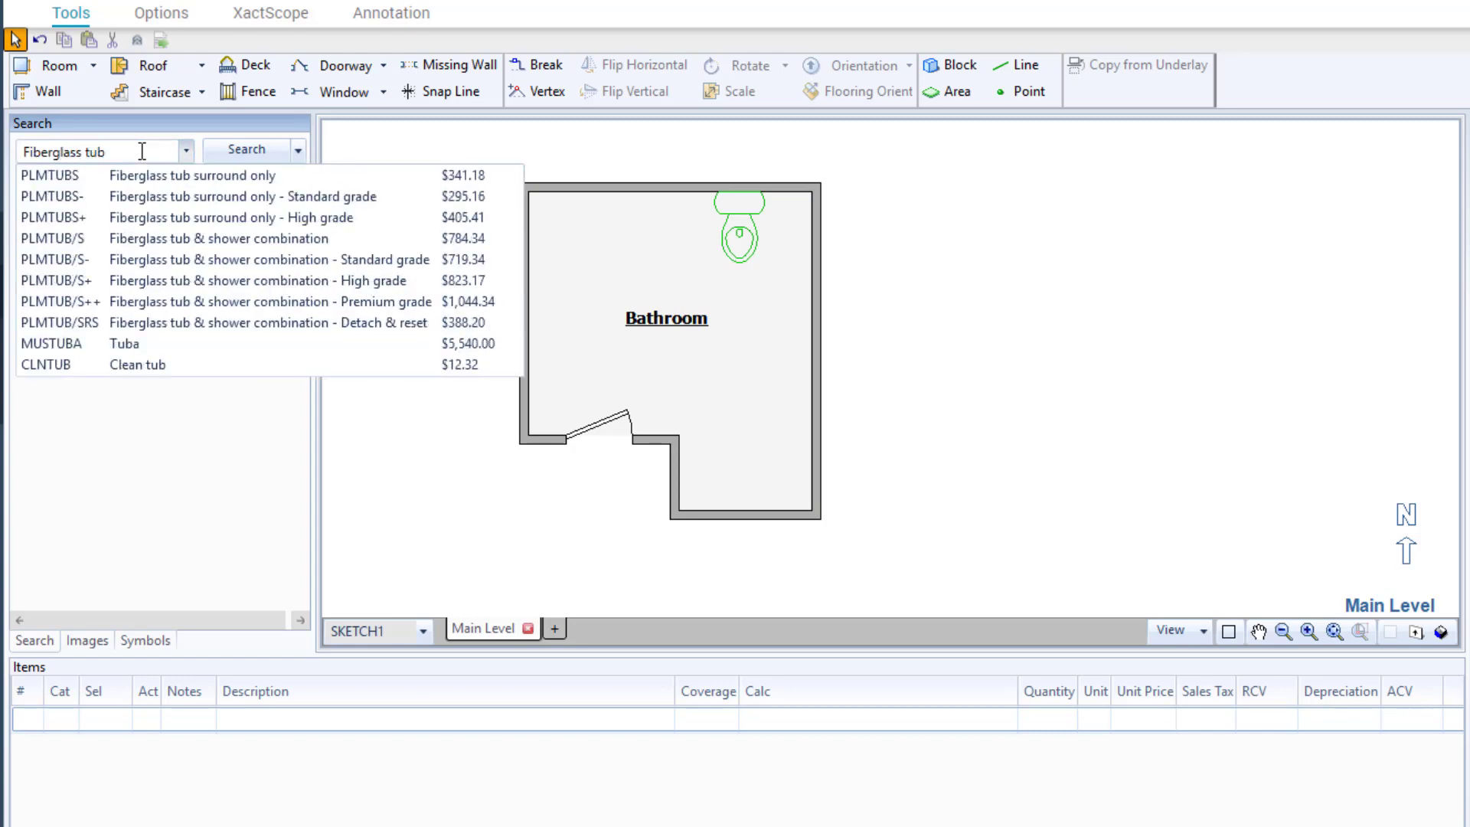
{"action": "left_click", "coordinate": [205, 238]}
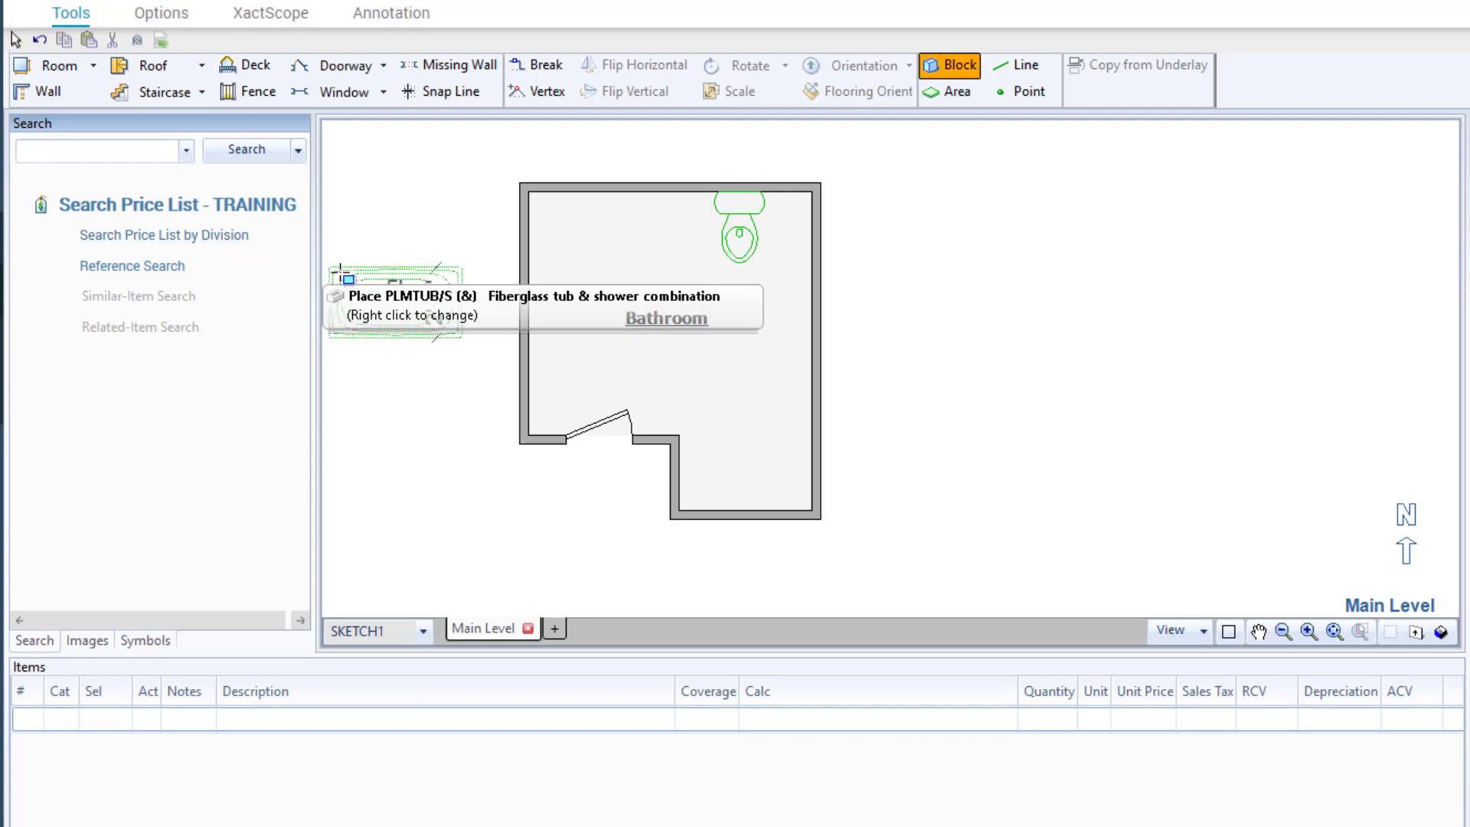
{"action": "left_click", "coordinate": [673, 437]}
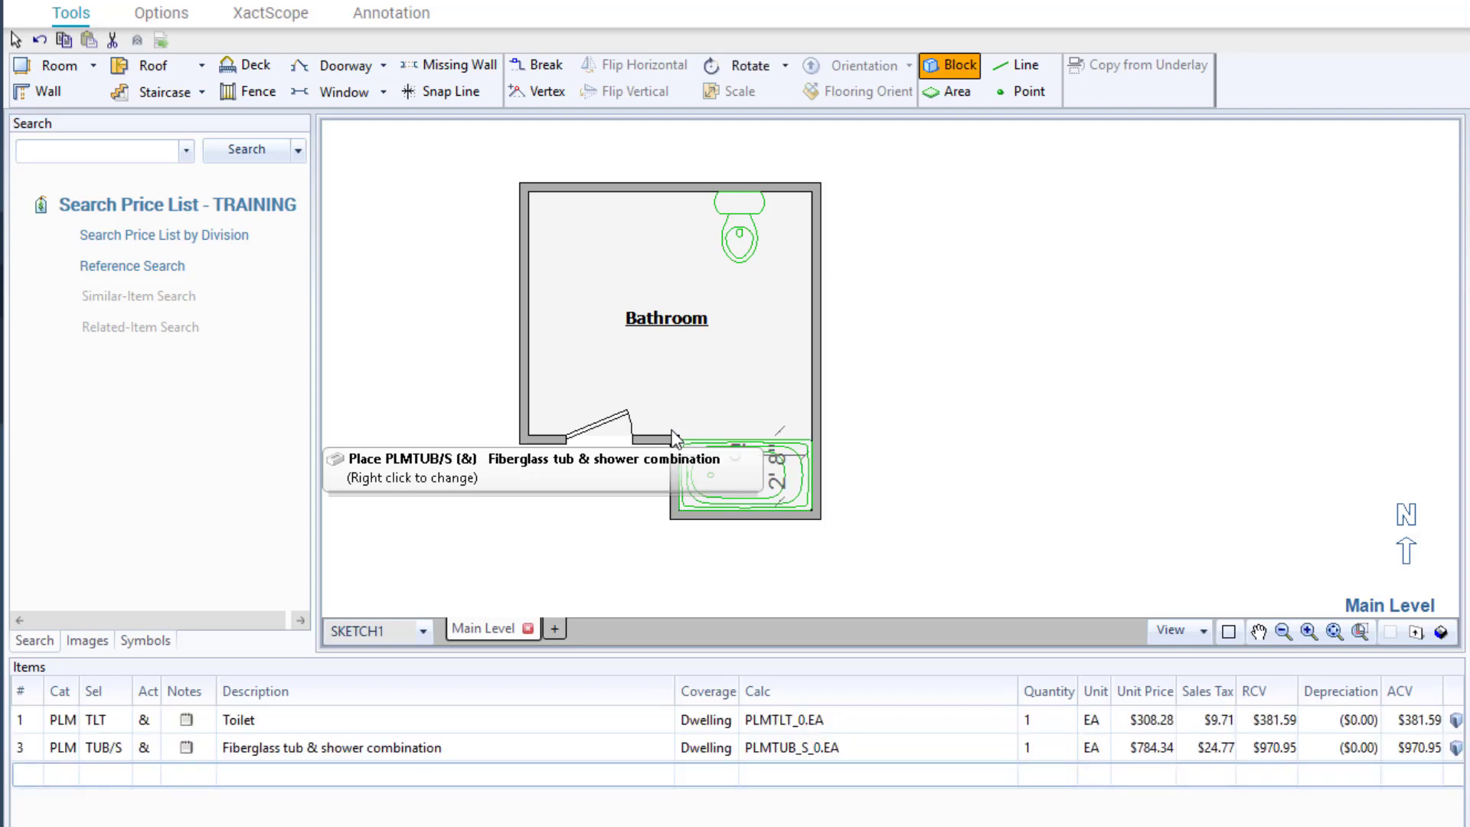
{"action": "left_click", "coordinate": [138, 156]}
{"action": "type", "text": "sink"}
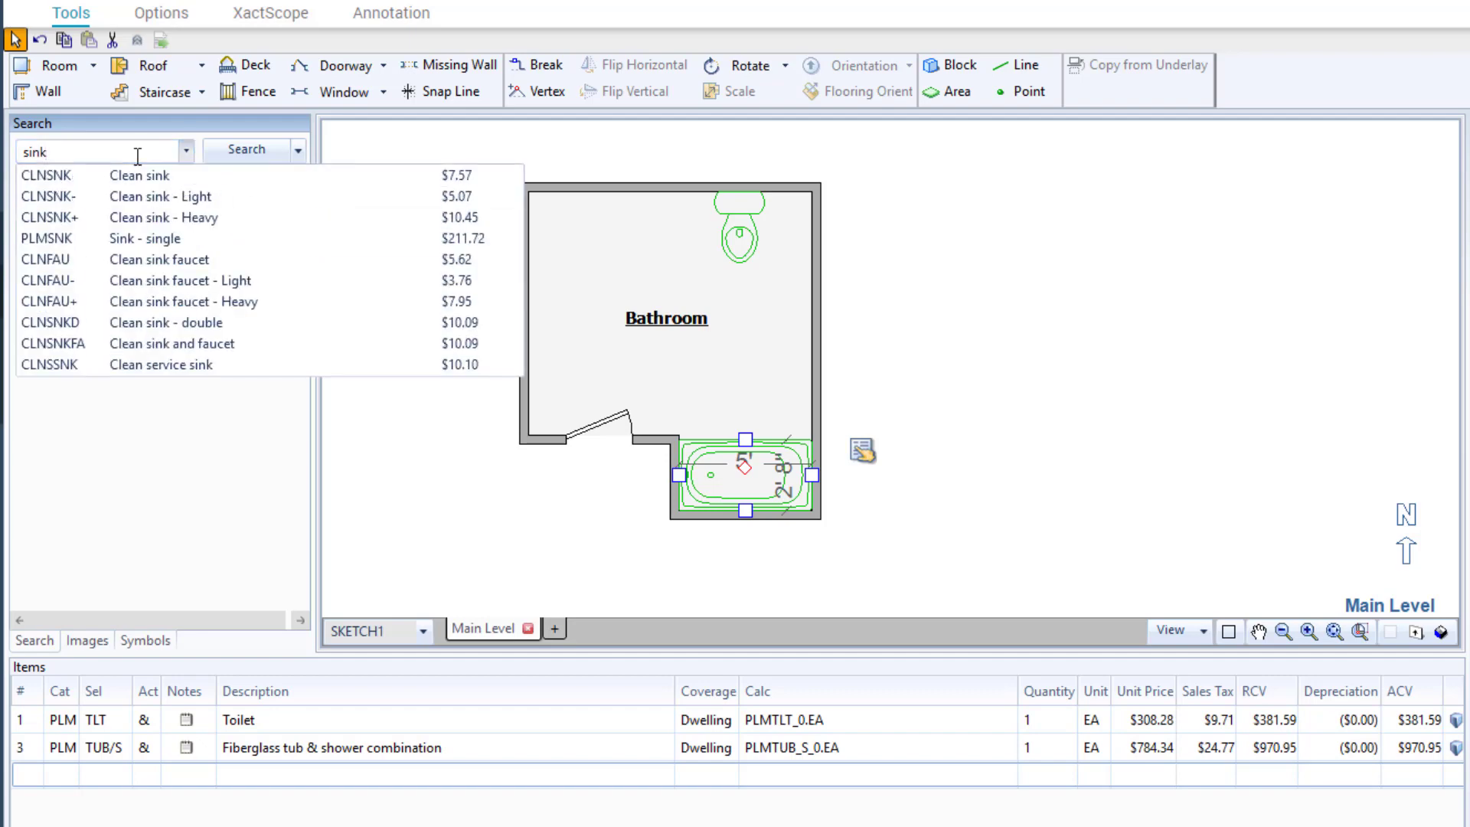
Place PLMSNK Sink - single in the top-left corner ($211.72) and exit the Block tool
{"action": "left_click", "coordinate": [158, 239]}
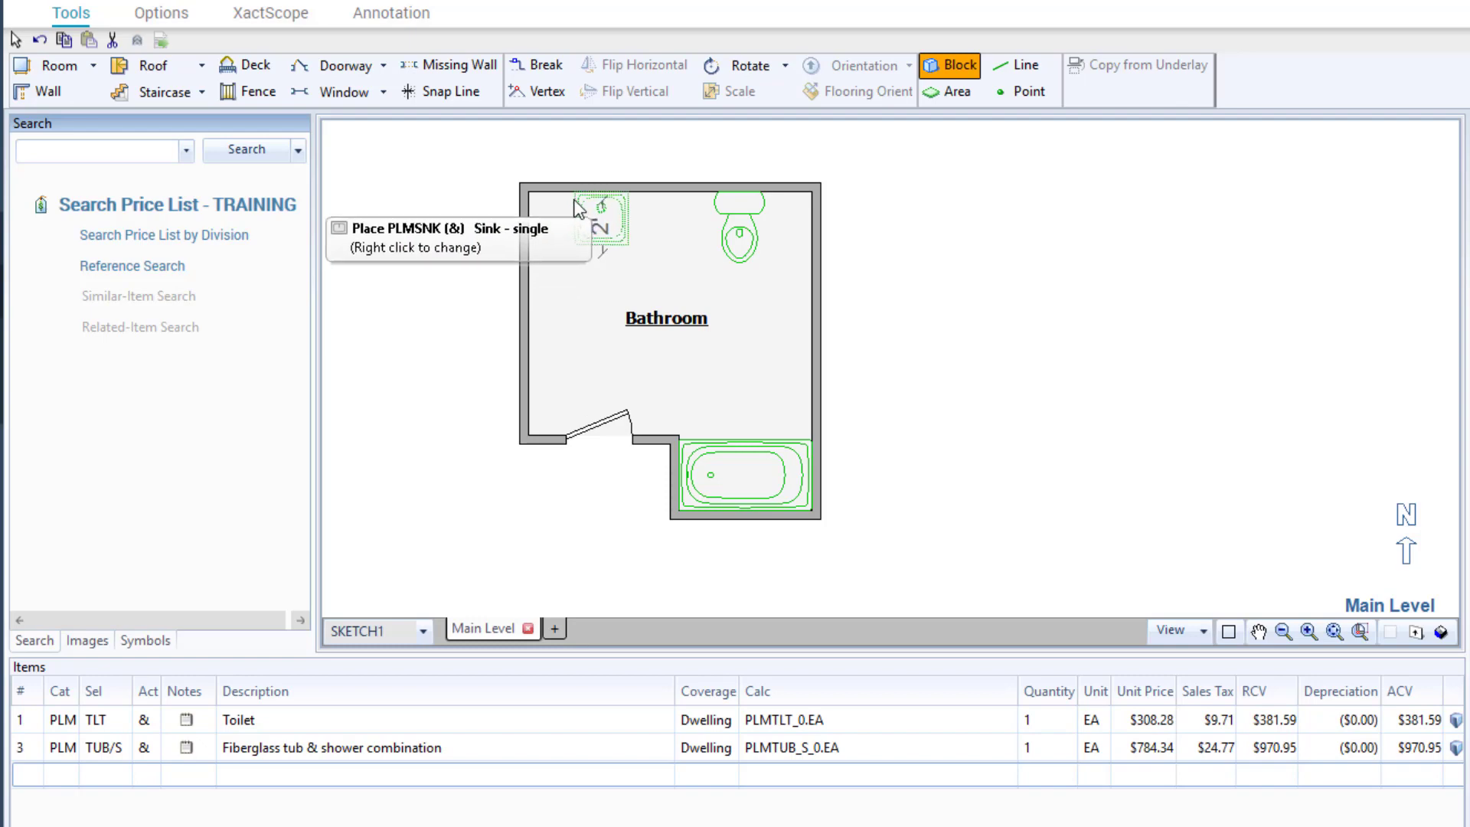
{"action": "left_click", "coordinate": [580, 209]}
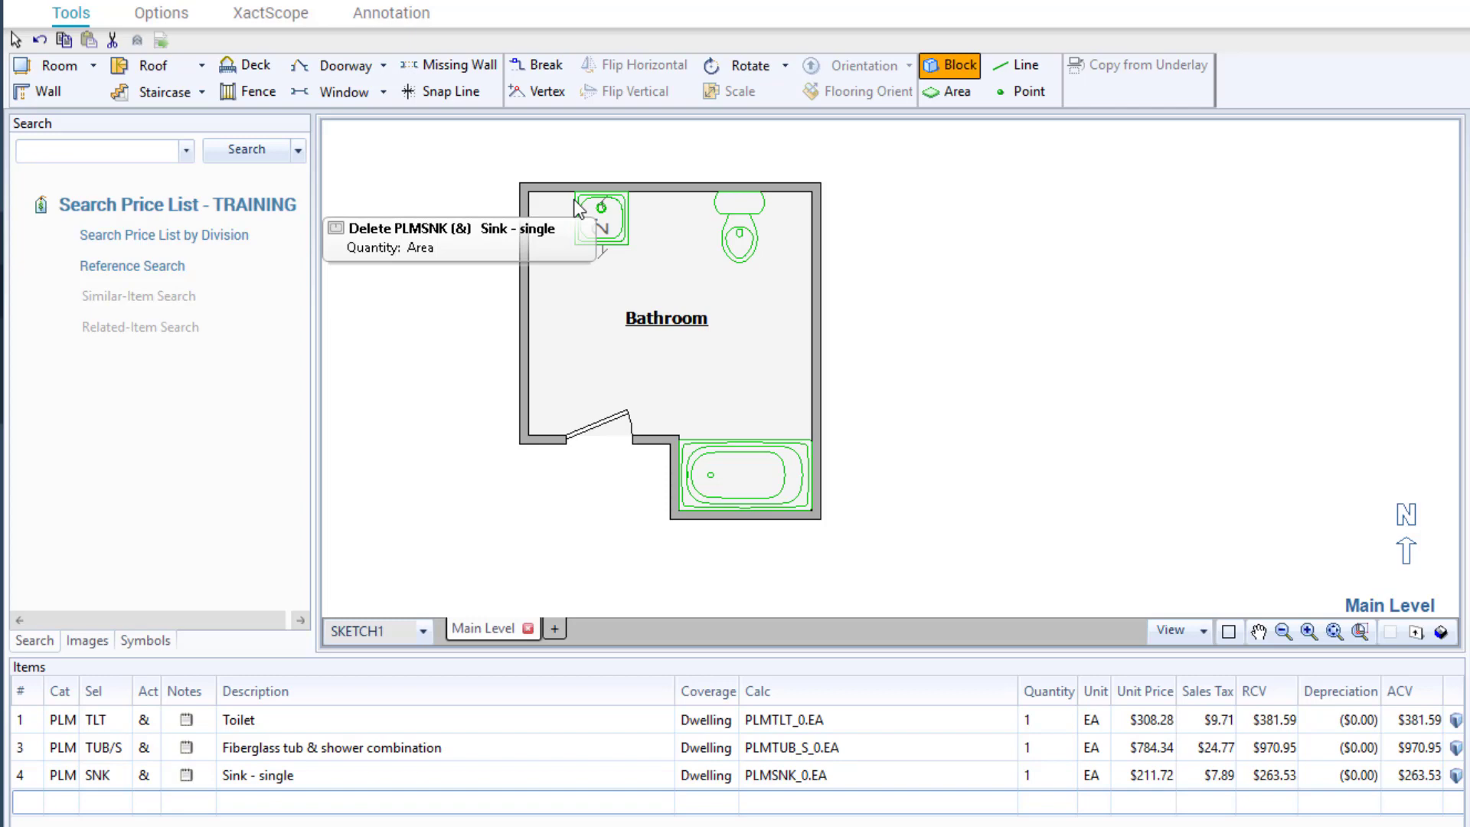
{"action": "key", "text": "Escape"}
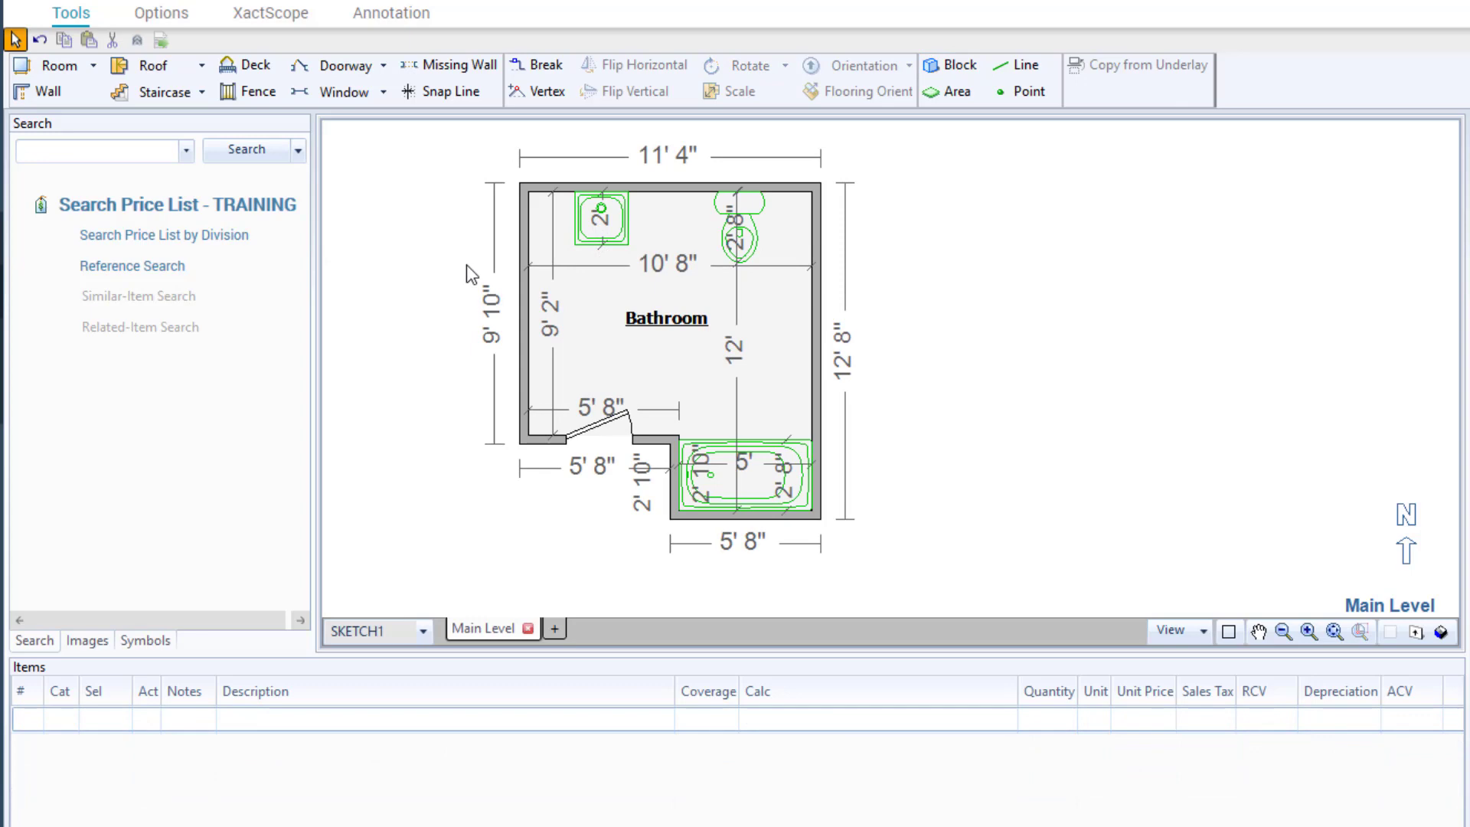
Select the whole Bathroom room and open its properties
{"action": "left_click", "coordinate": [666, 295]}
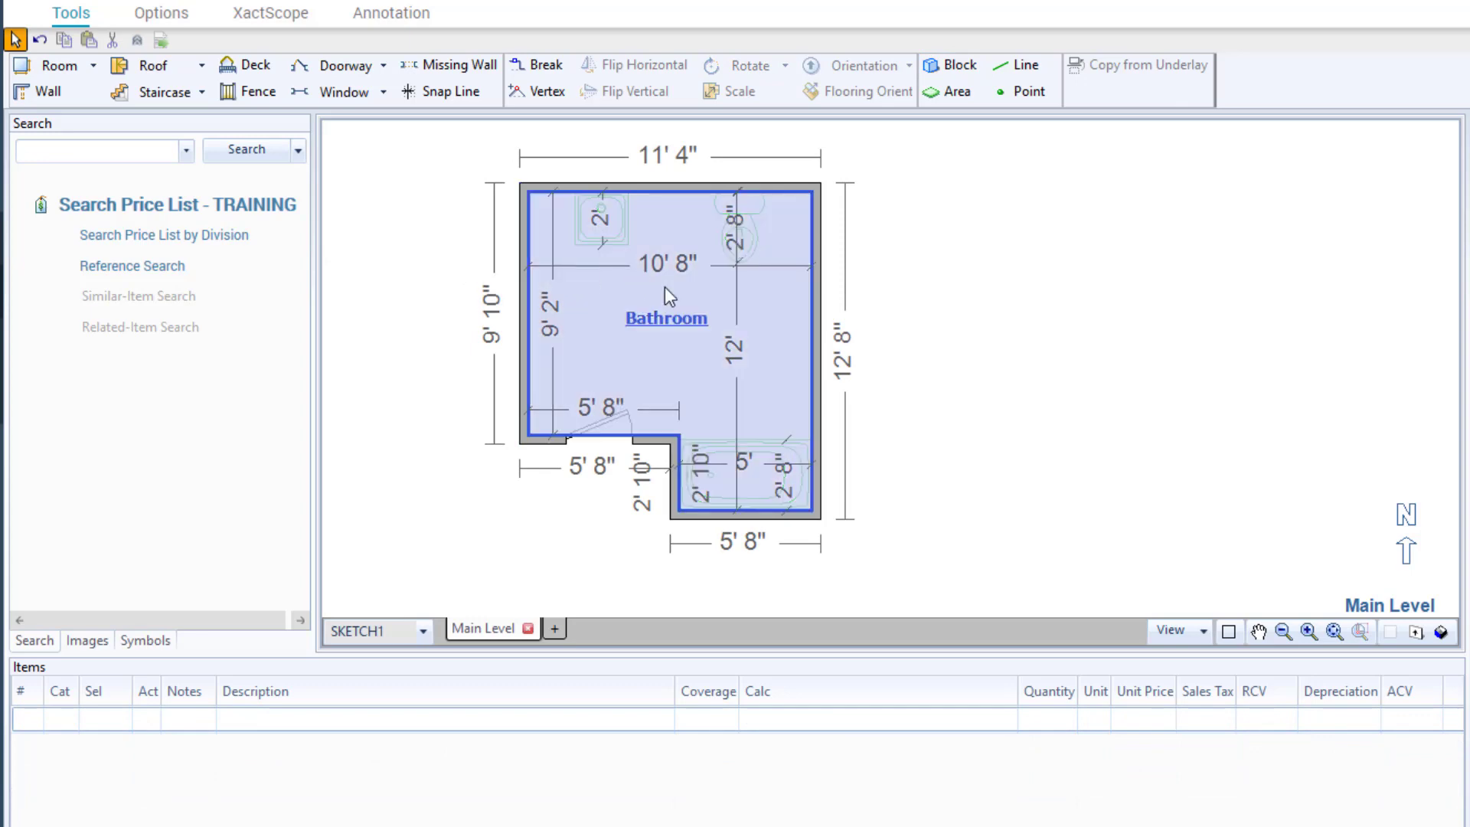
{"action": "left_click", "coordinate": [691, 296]}
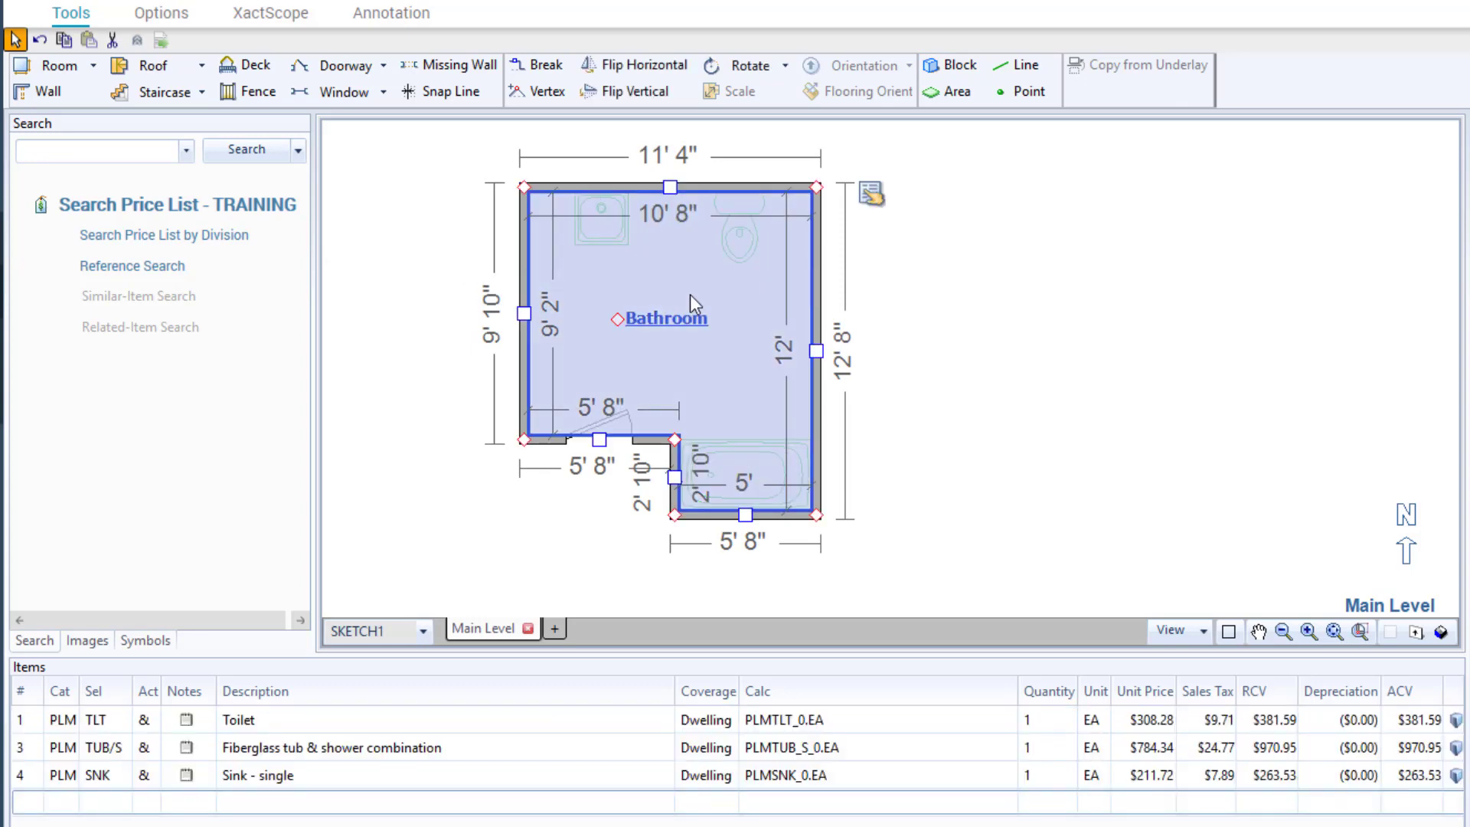
{"action": "left_click", "coordinate": [871, 193]}
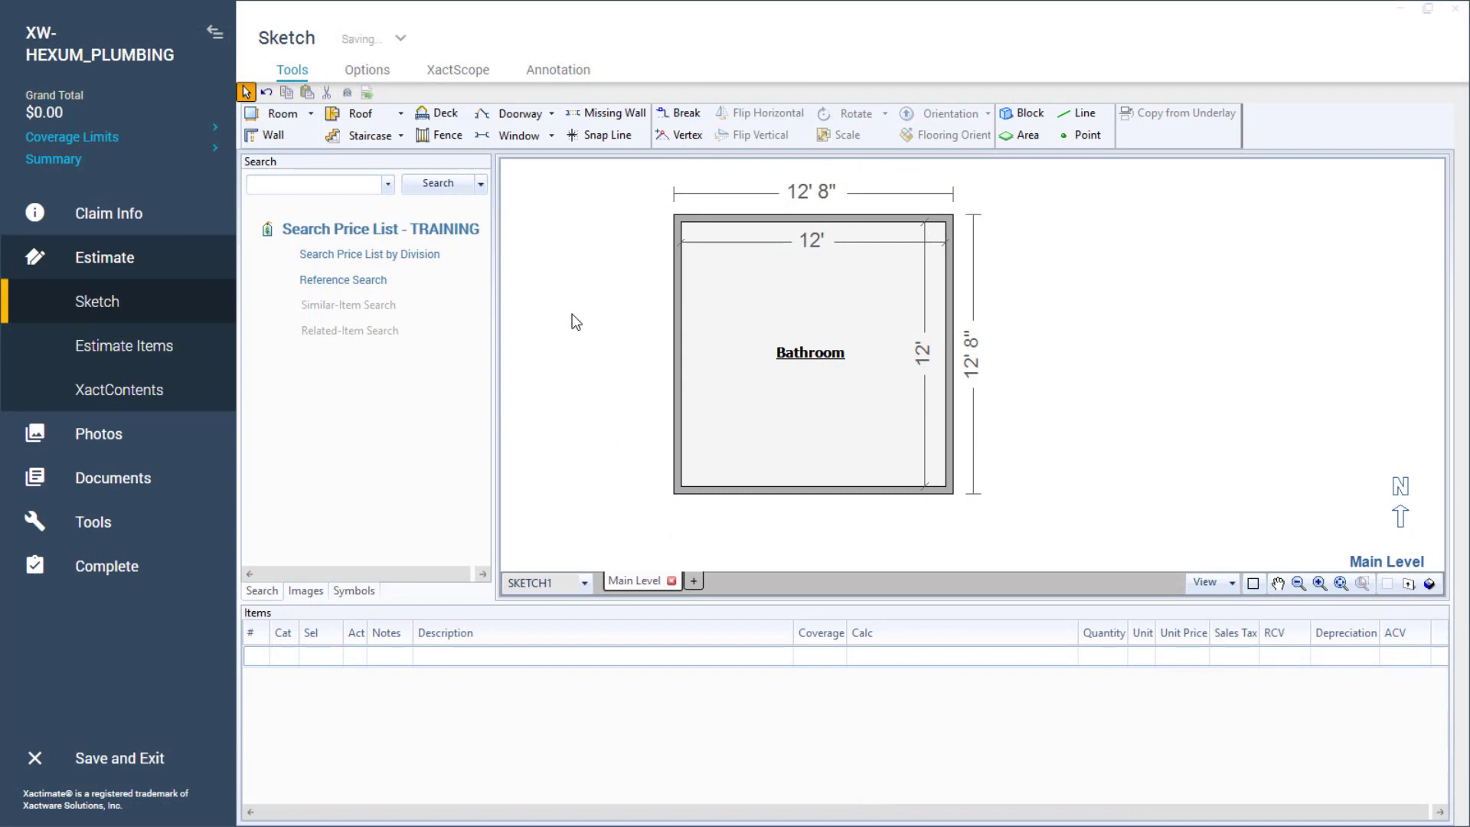
Run the PLUMBING_SKT macro from Options > Macros on the selected square Bathroom
{"action": "left_click", "coordinate": [754, 311]}
{"action": "left_click", "coordinate": [757, 312]}
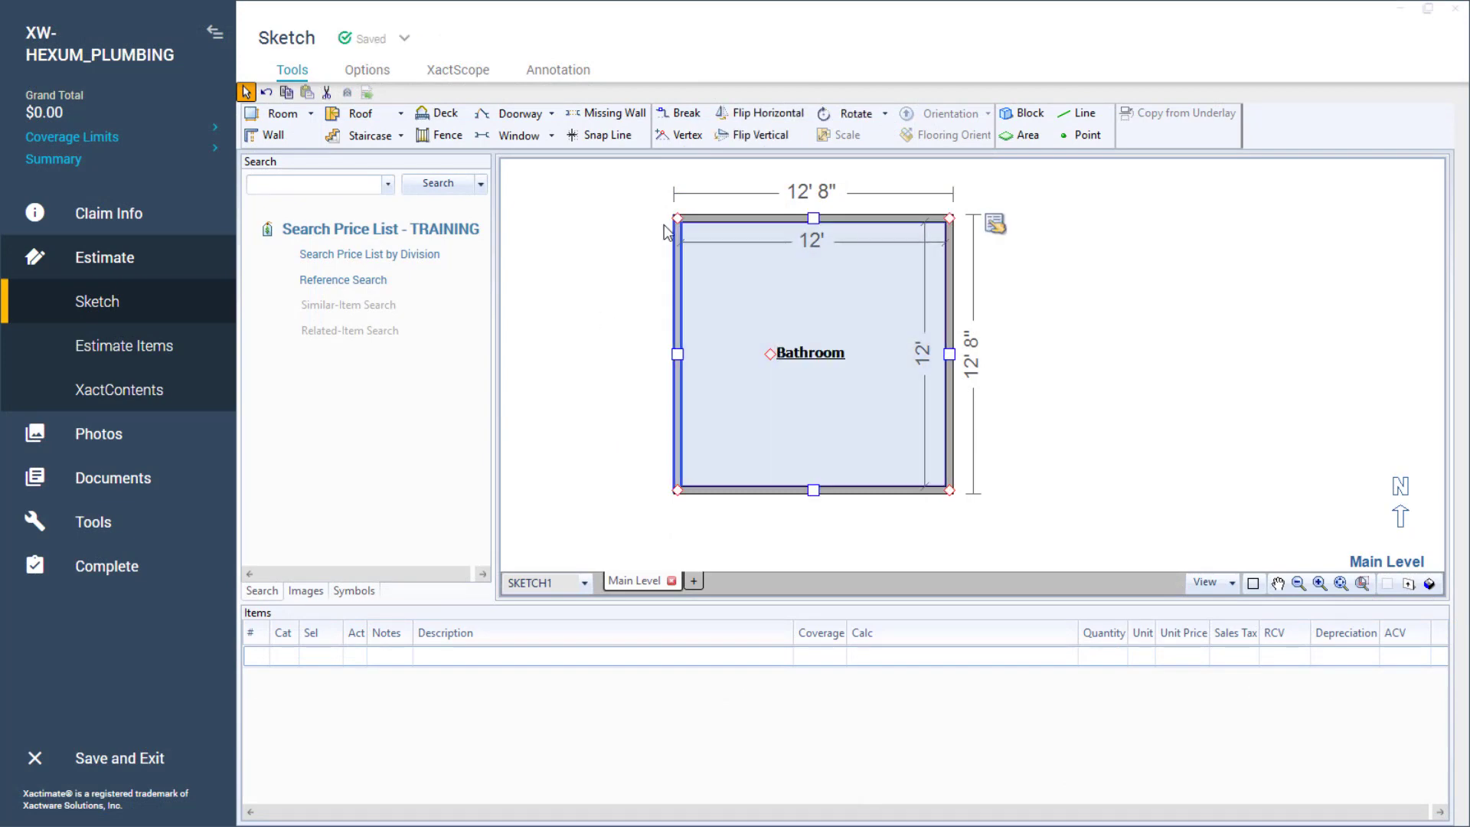
{"action": "left_click", "coordinate": [362, 72]}
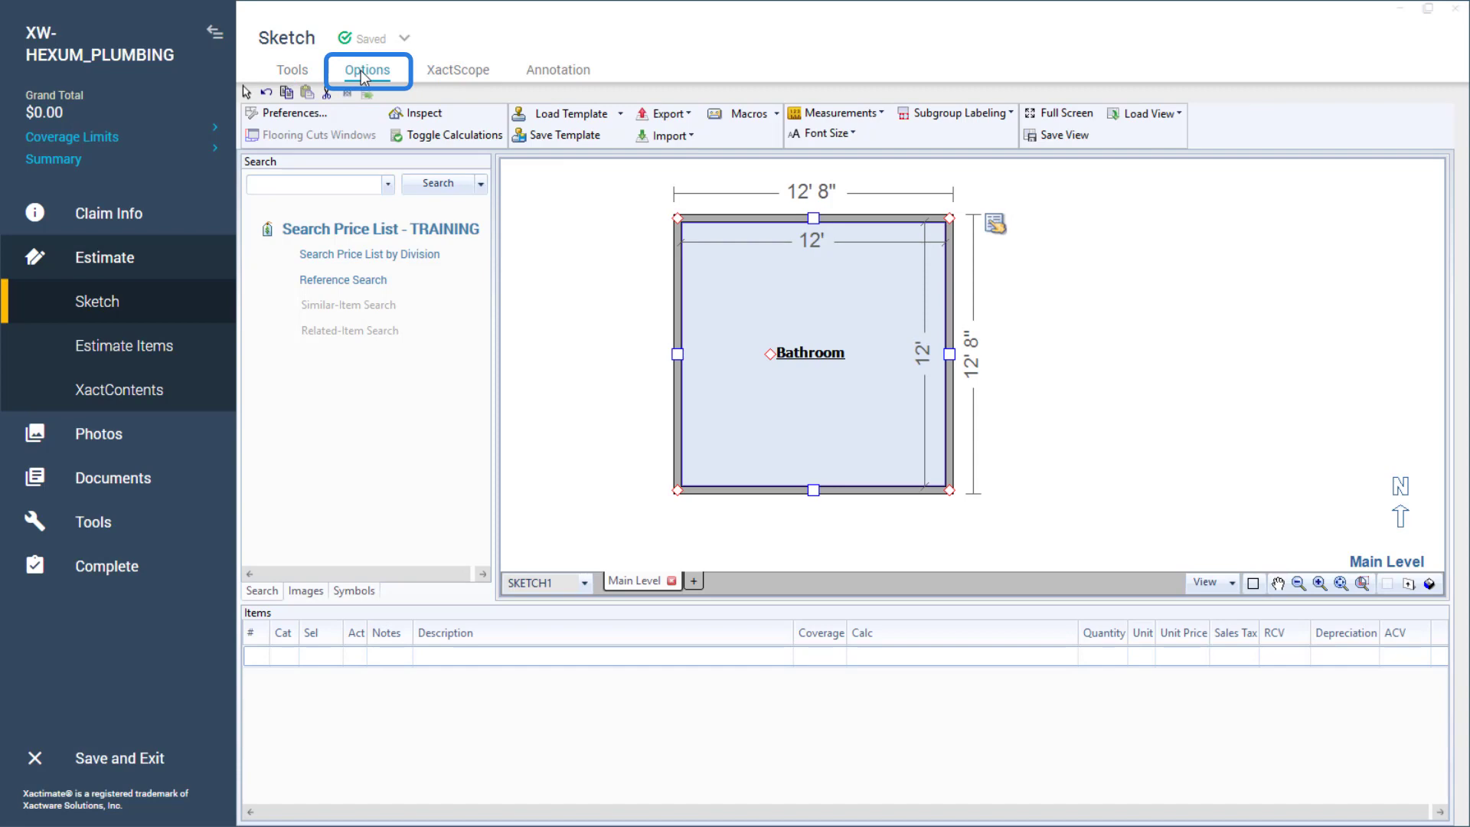
{"action": "left_click", "coordinate": [740, 115]}
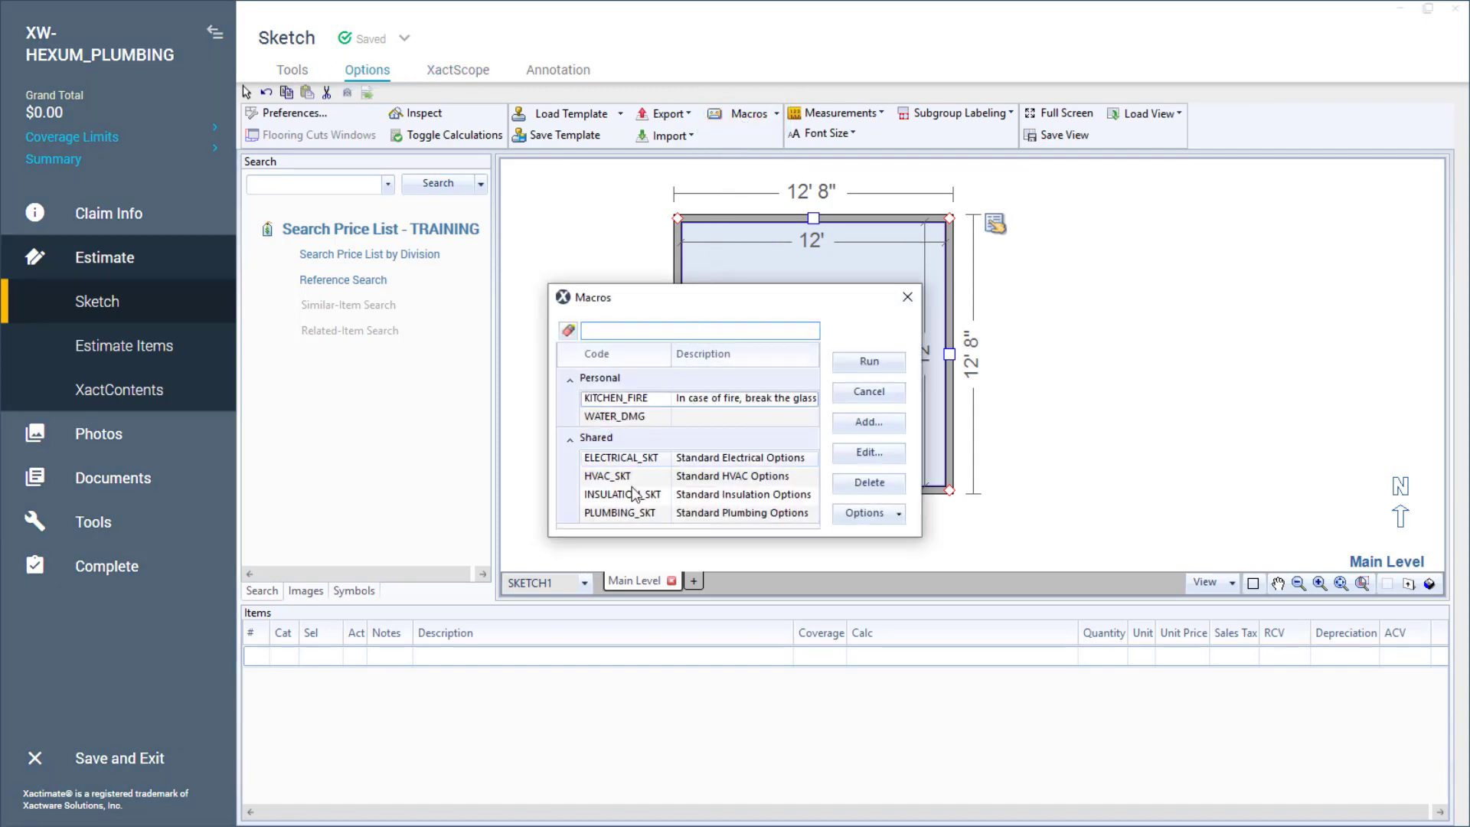
{"action": "left_click", "coordinate": [631, 513]}
{"action": "left_click", "coordinate": [856, 364]}
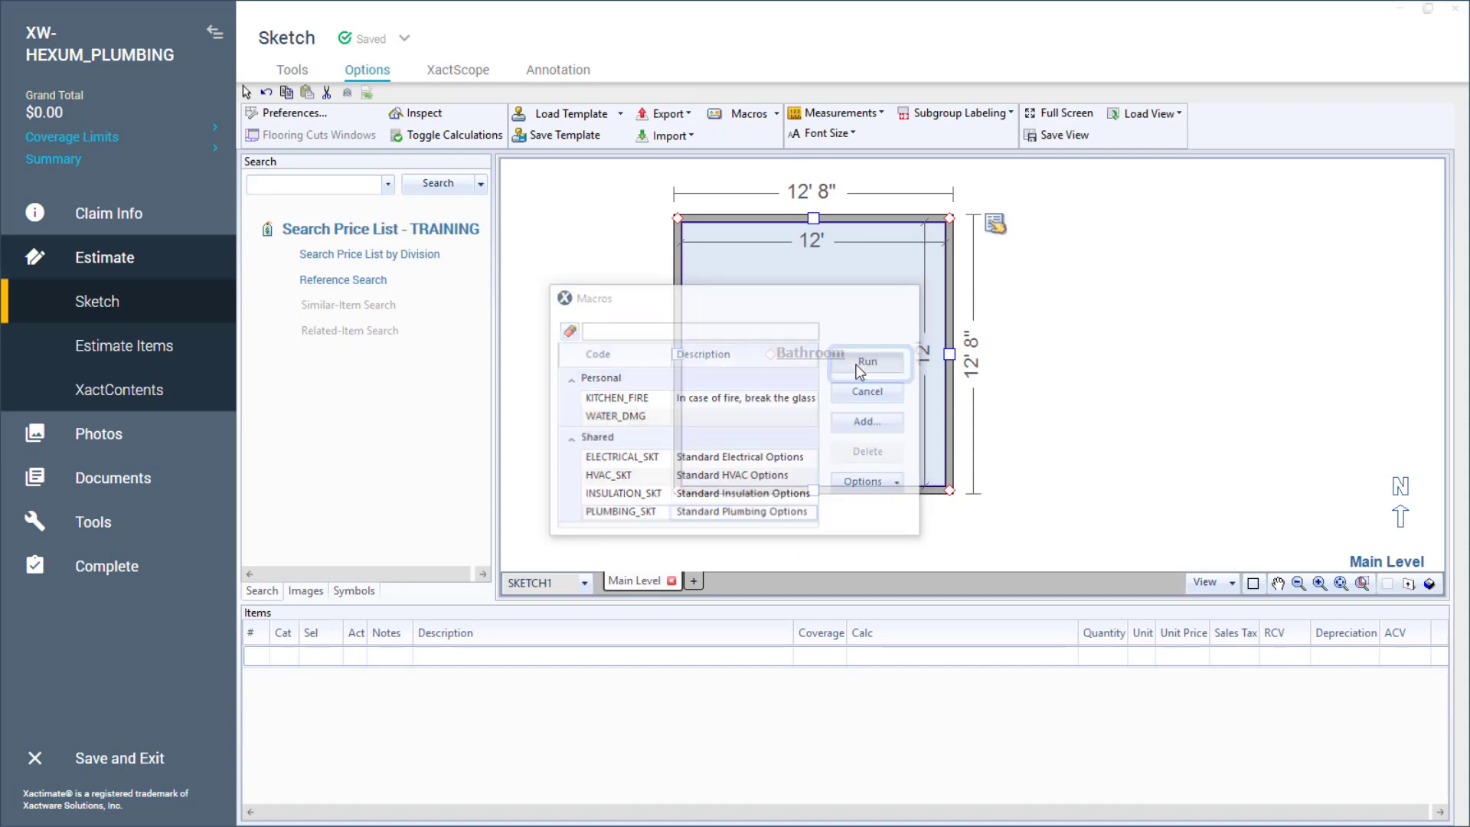